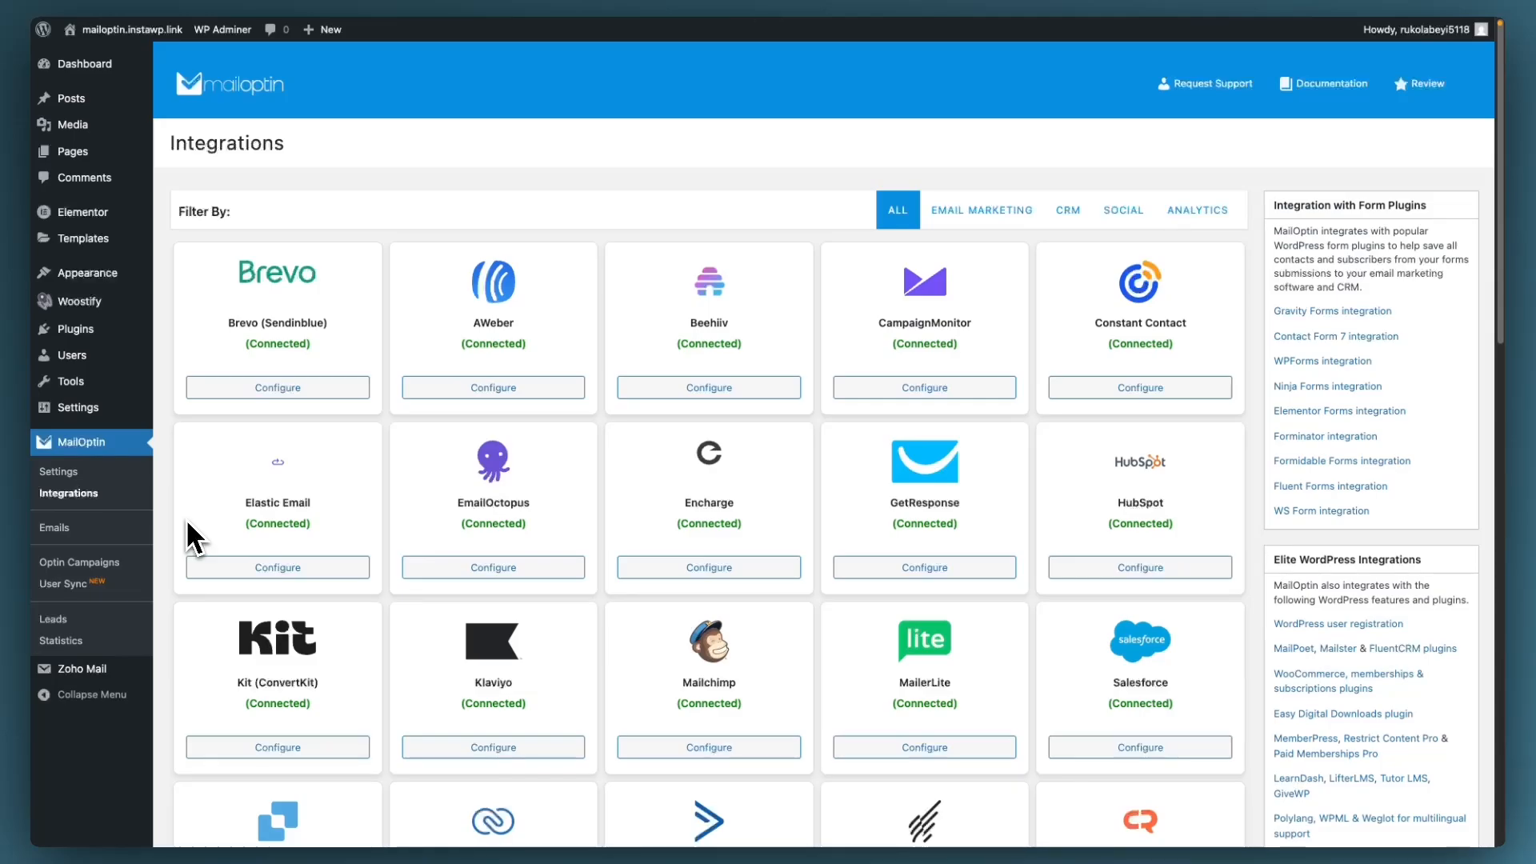
Step: Scroll the Integrations page down to Drip and open its Drip Connection dialog
{"action": "scroll", "coordinate": [186, 518], "scroll_direction": "down", "scroll_amount": 5}
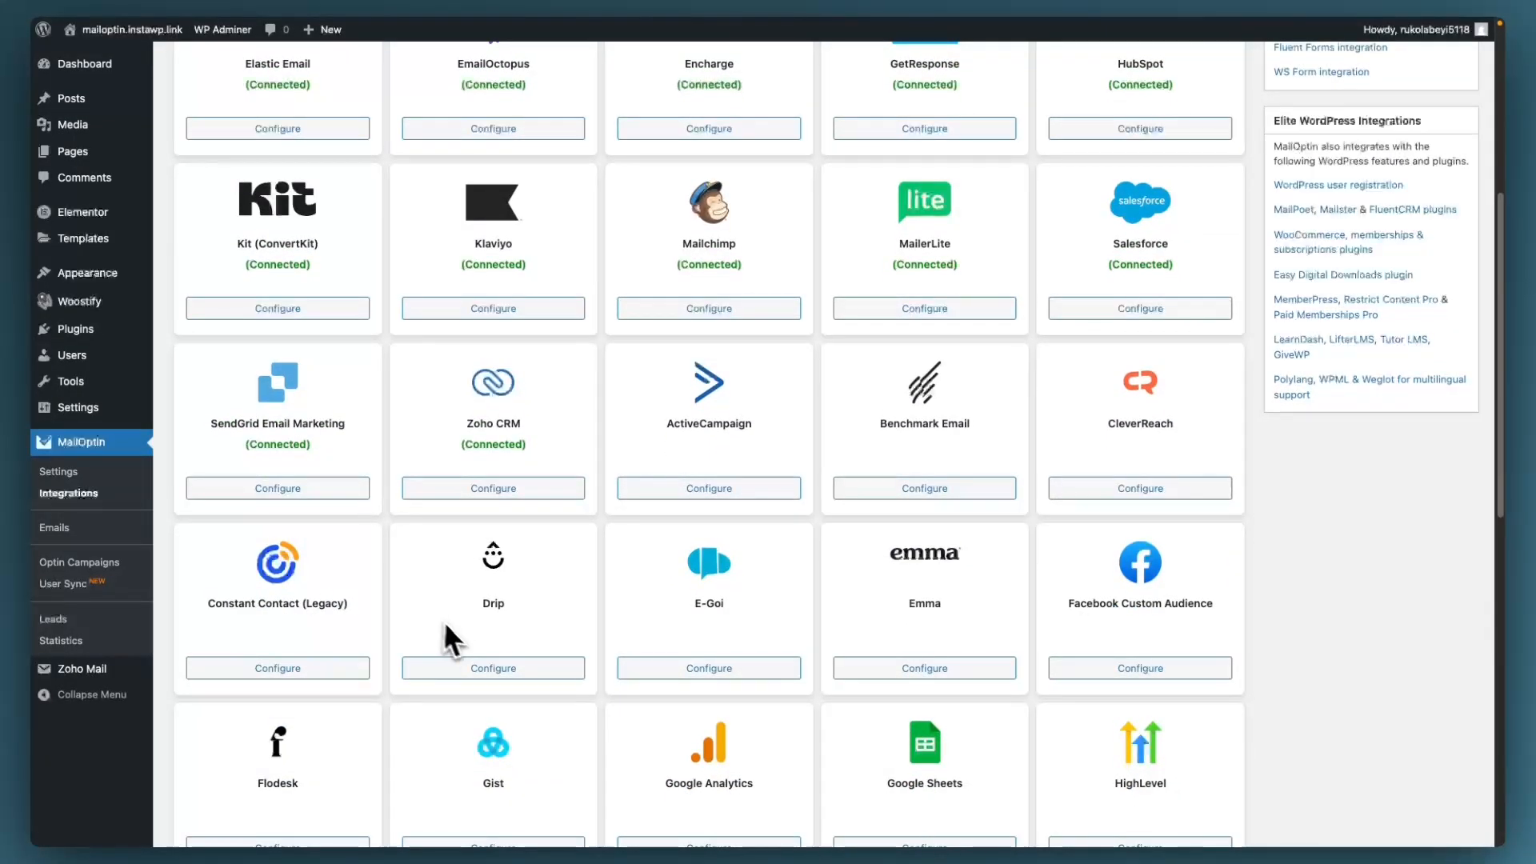
{"action": "left_click", "coordinate": [491, 669]}
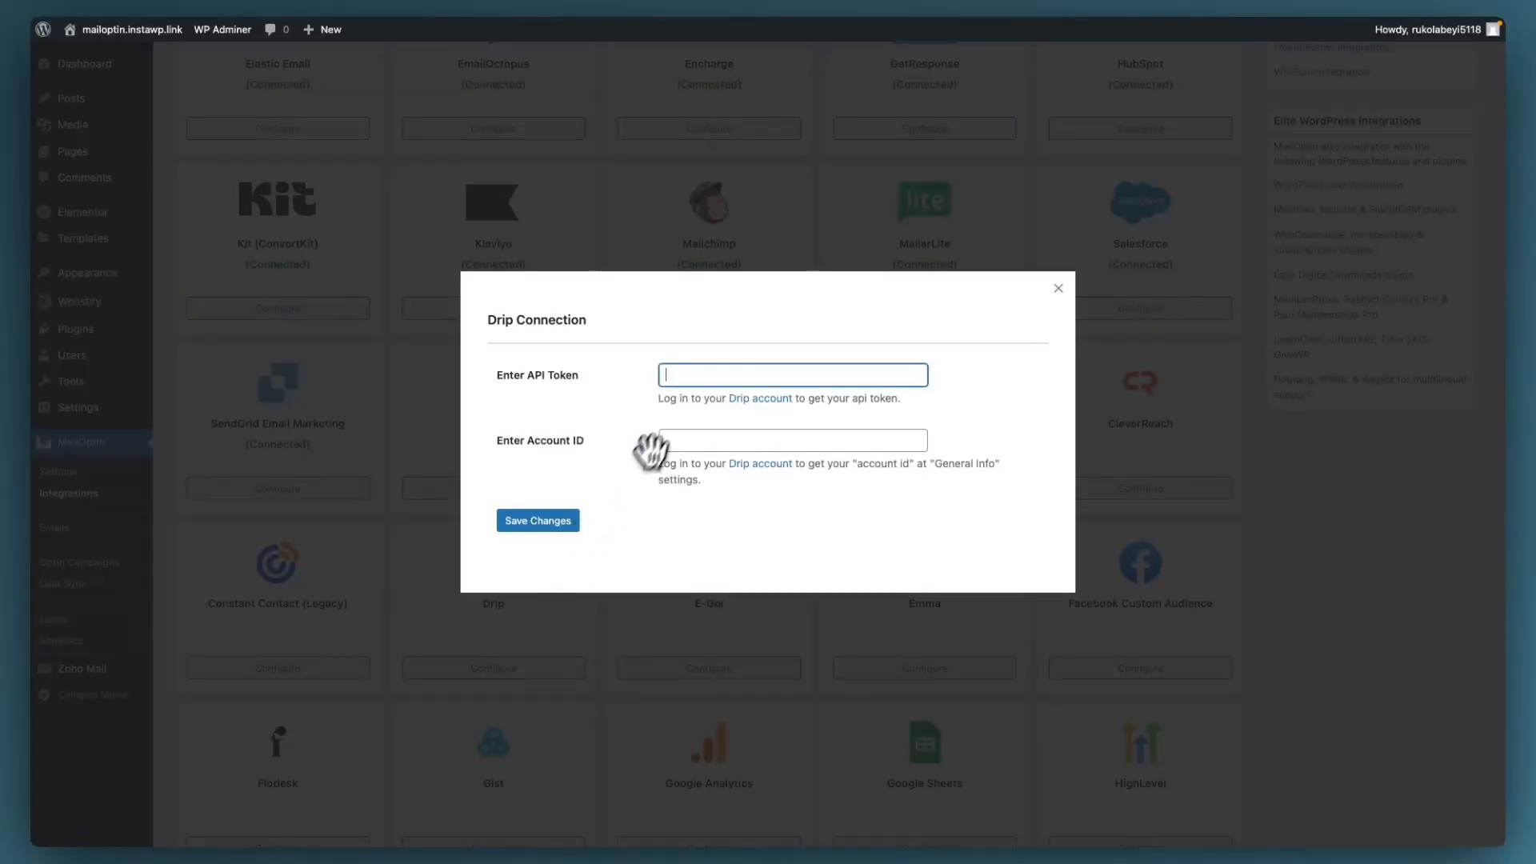
Step: Get the API token from the Drip account and paste it into the Enter API Token field
{"action": "left_click", "coordinate": [748, 398]}
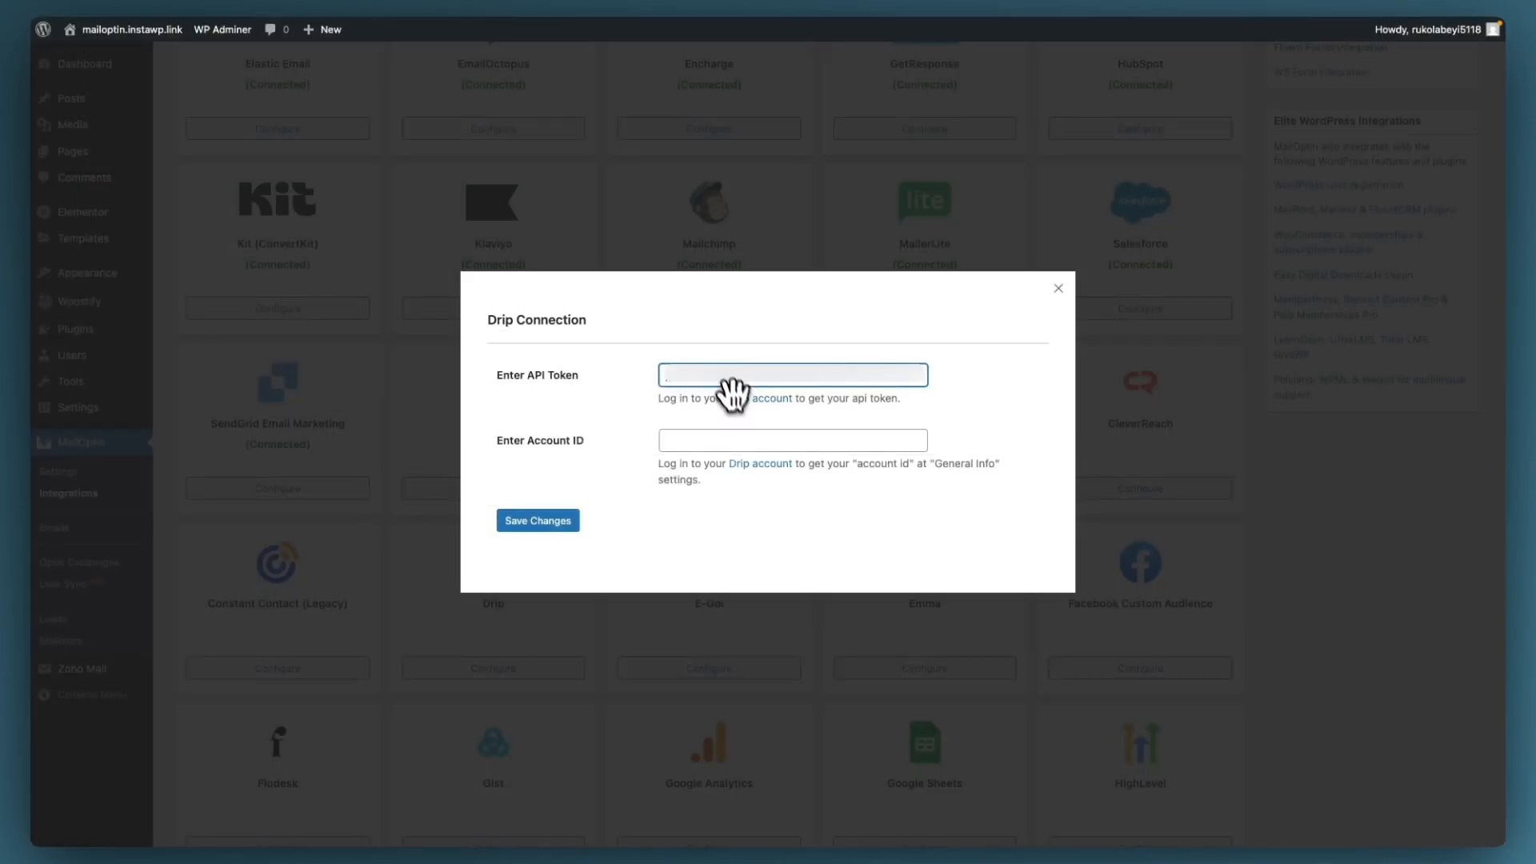
{"action": "left_click", "coordinate": [733, 441]}
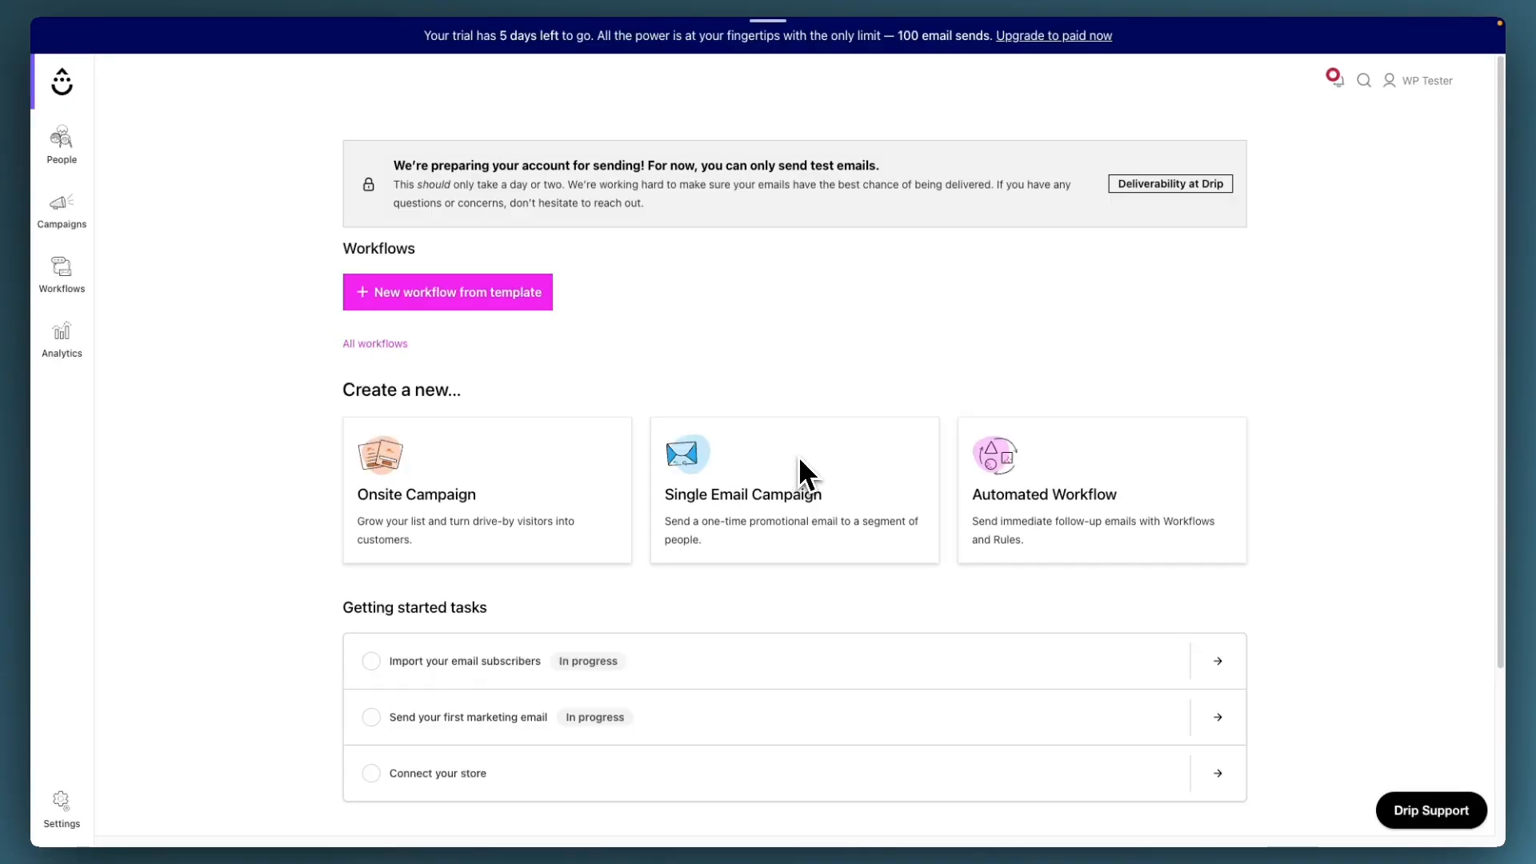
Step: Copy the account ID from Drip's General Info settings into MailOptin's Account ID field
{"action": "left_click", "coordinate": [64, 800]}
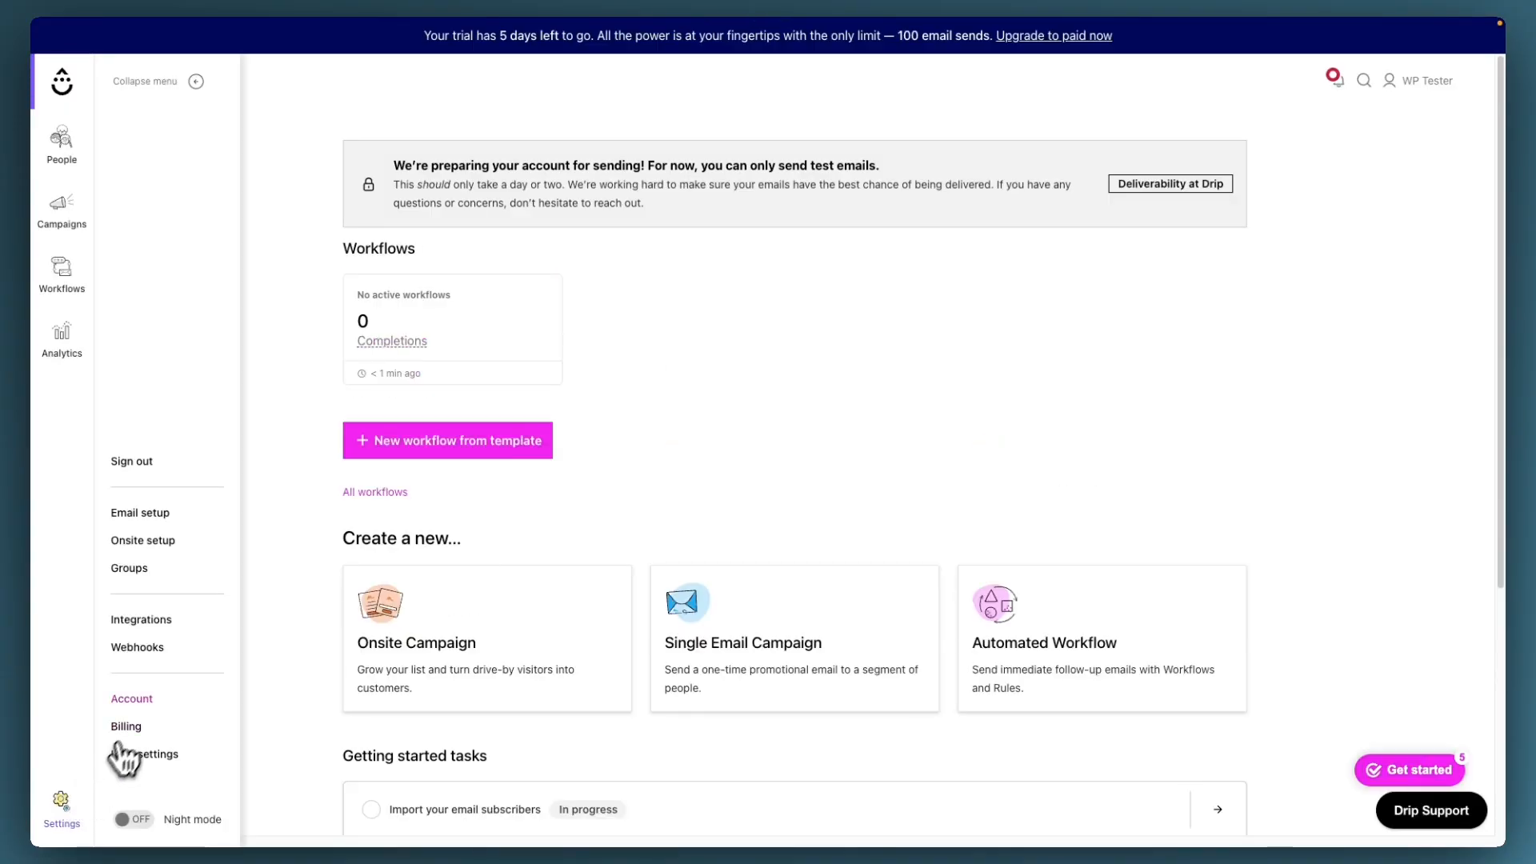
{"action": "left_click", "coordinate": [156, 699]}
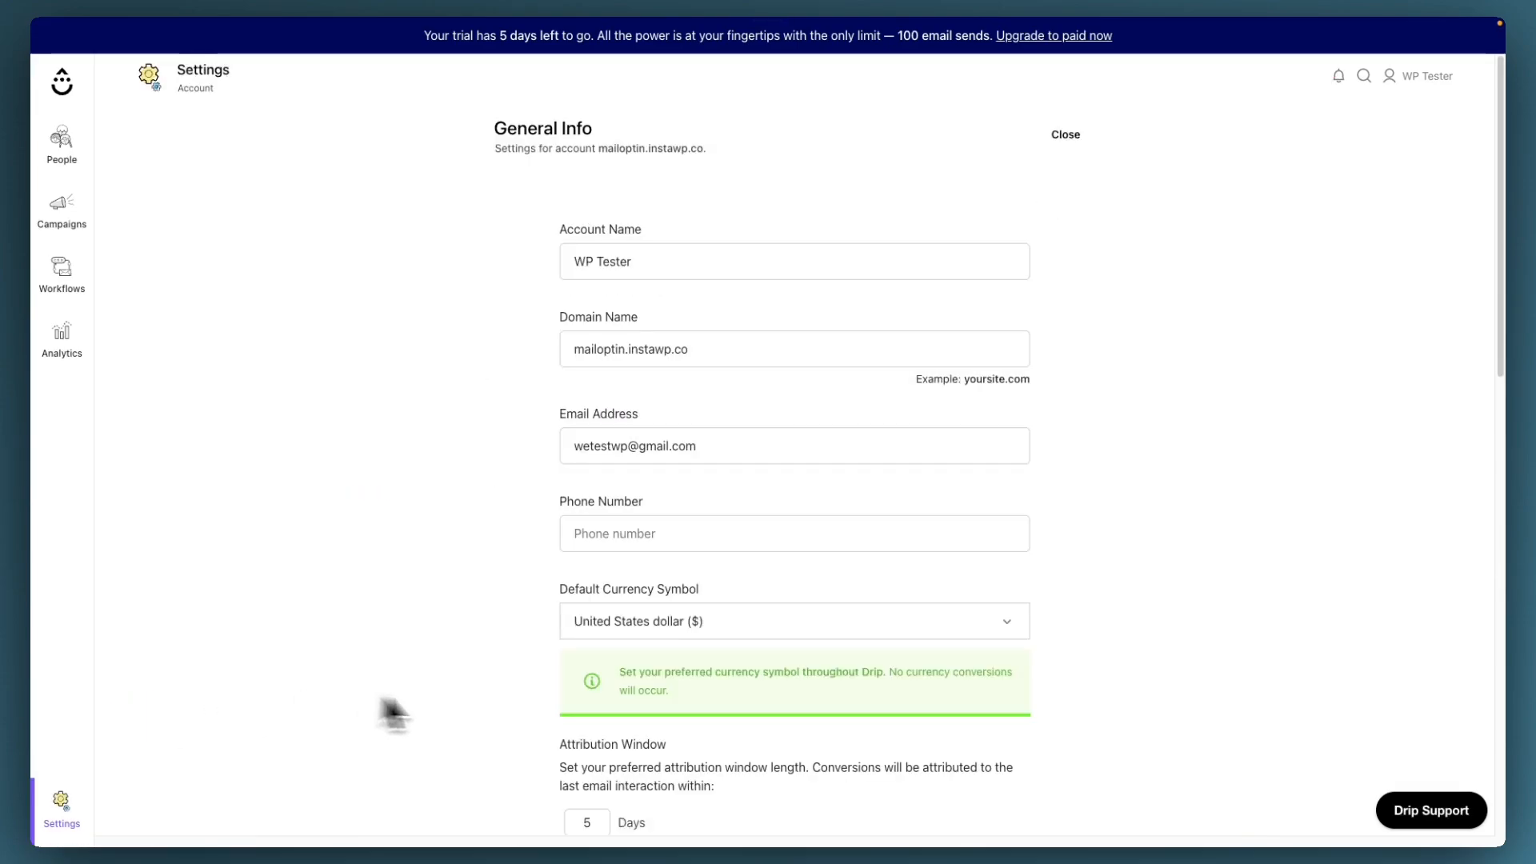
{"action": "scroll", "coordinate": [603, 720], "scroll_direction": "down", "scroll_amount": 5}
{"action": "scroll", "coordinate": [637, 724], "scroll_direction": "down", "scroll_amount": 8}
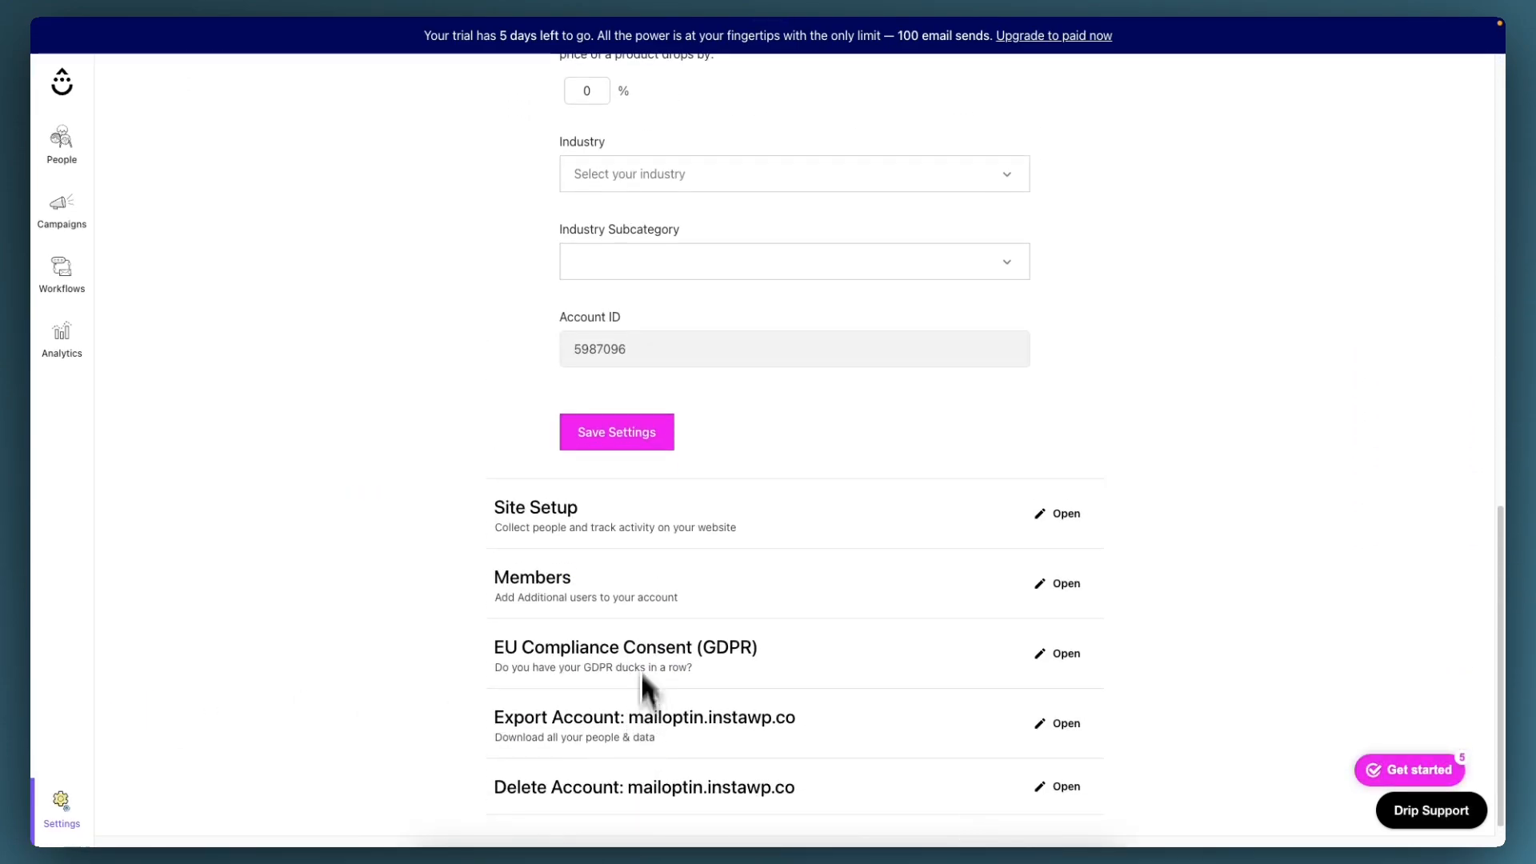
{"action": "double_click", "coordinate": [606, 353]}
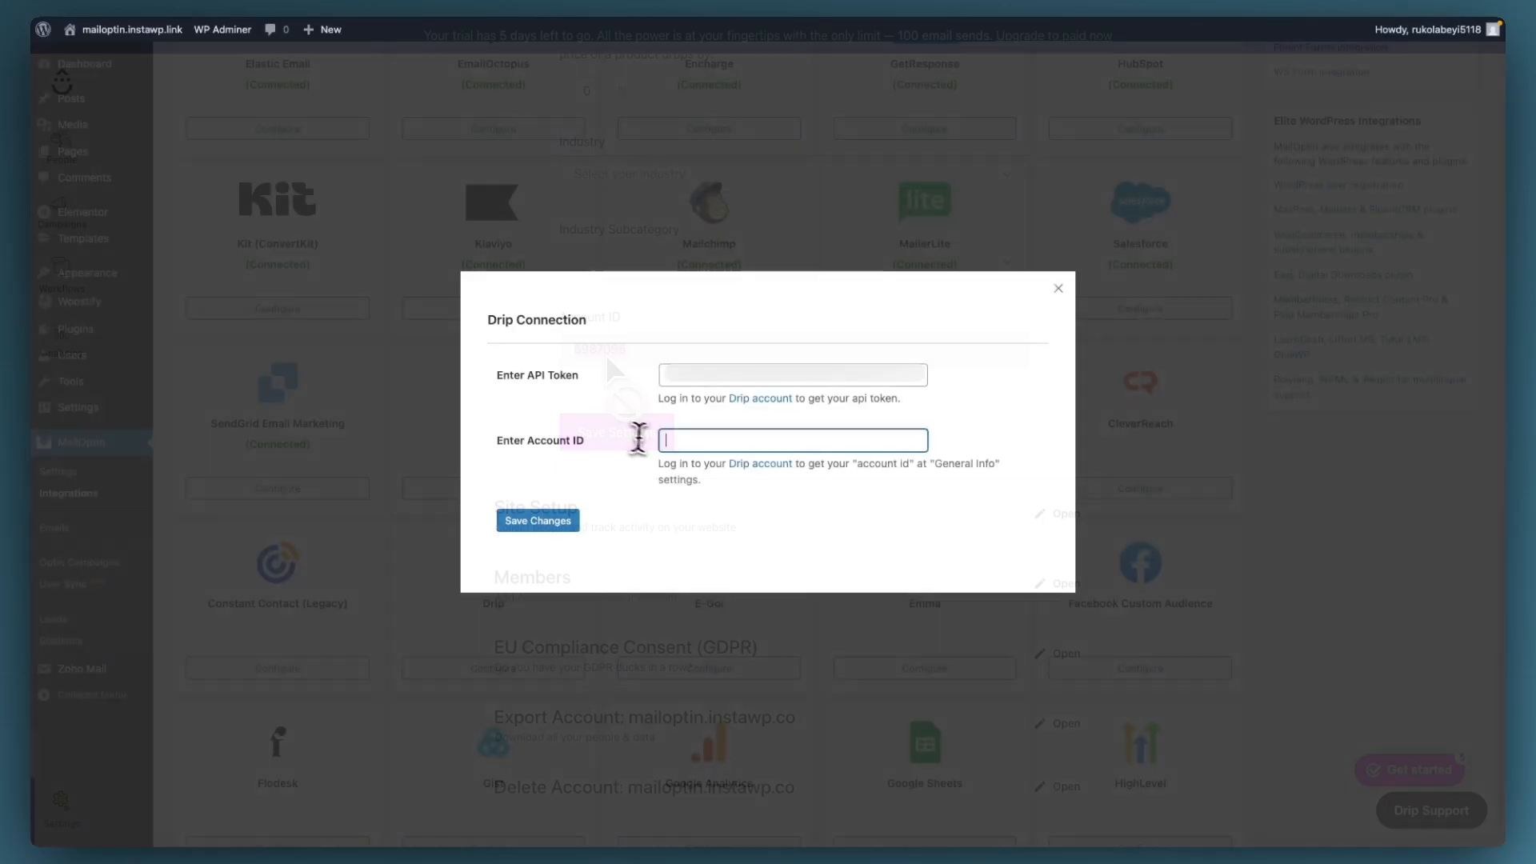
{"action": "type", "text": "5987096"}
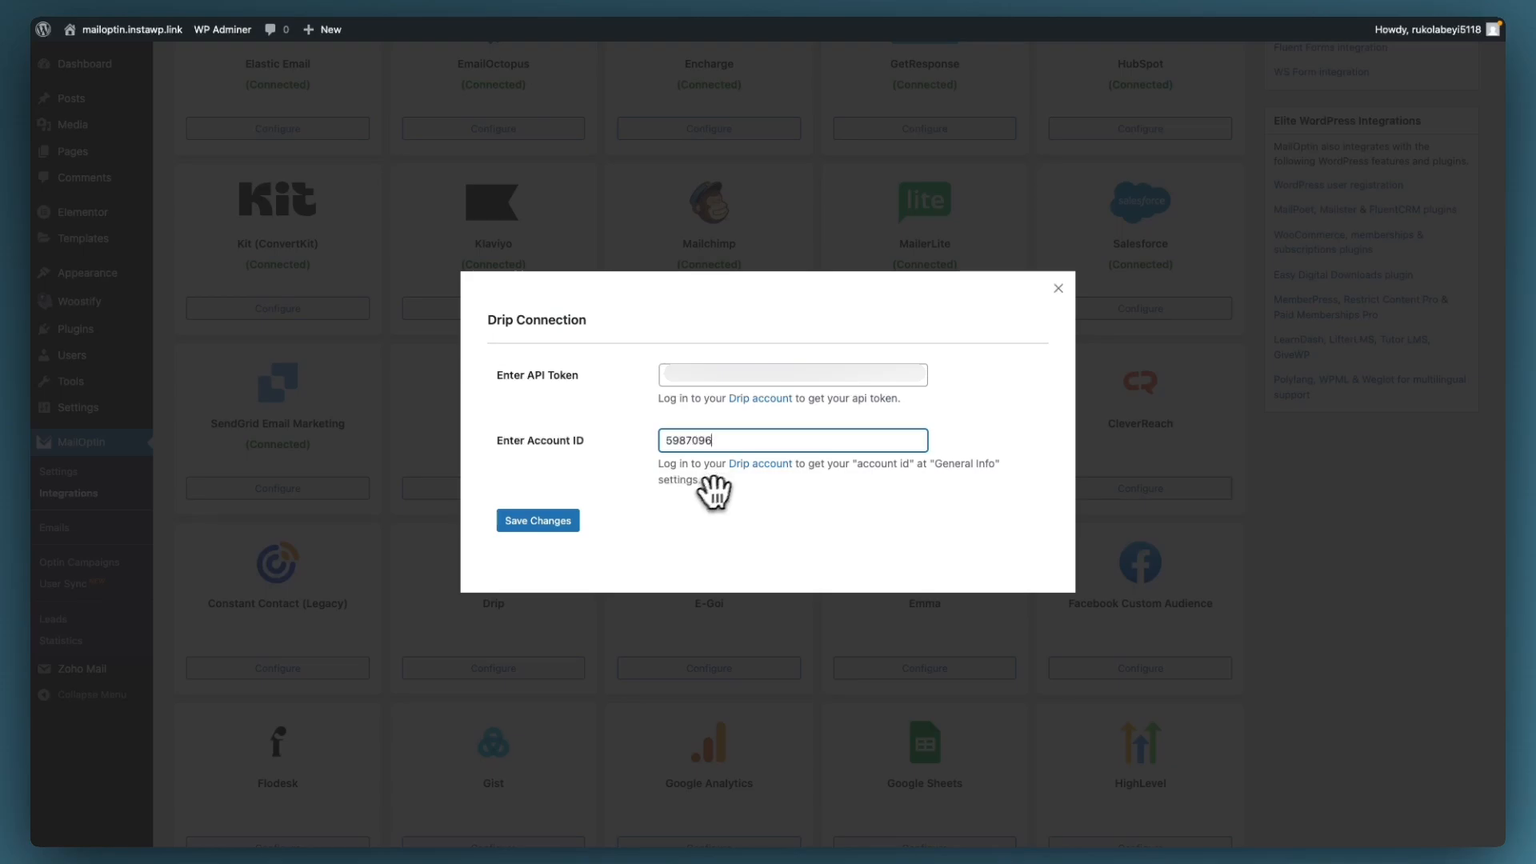
Step: Save the Drip connection so it shows Connected, then go to Optin Campaigns
{"action": "left_click", "coordinate": [570, 521]}
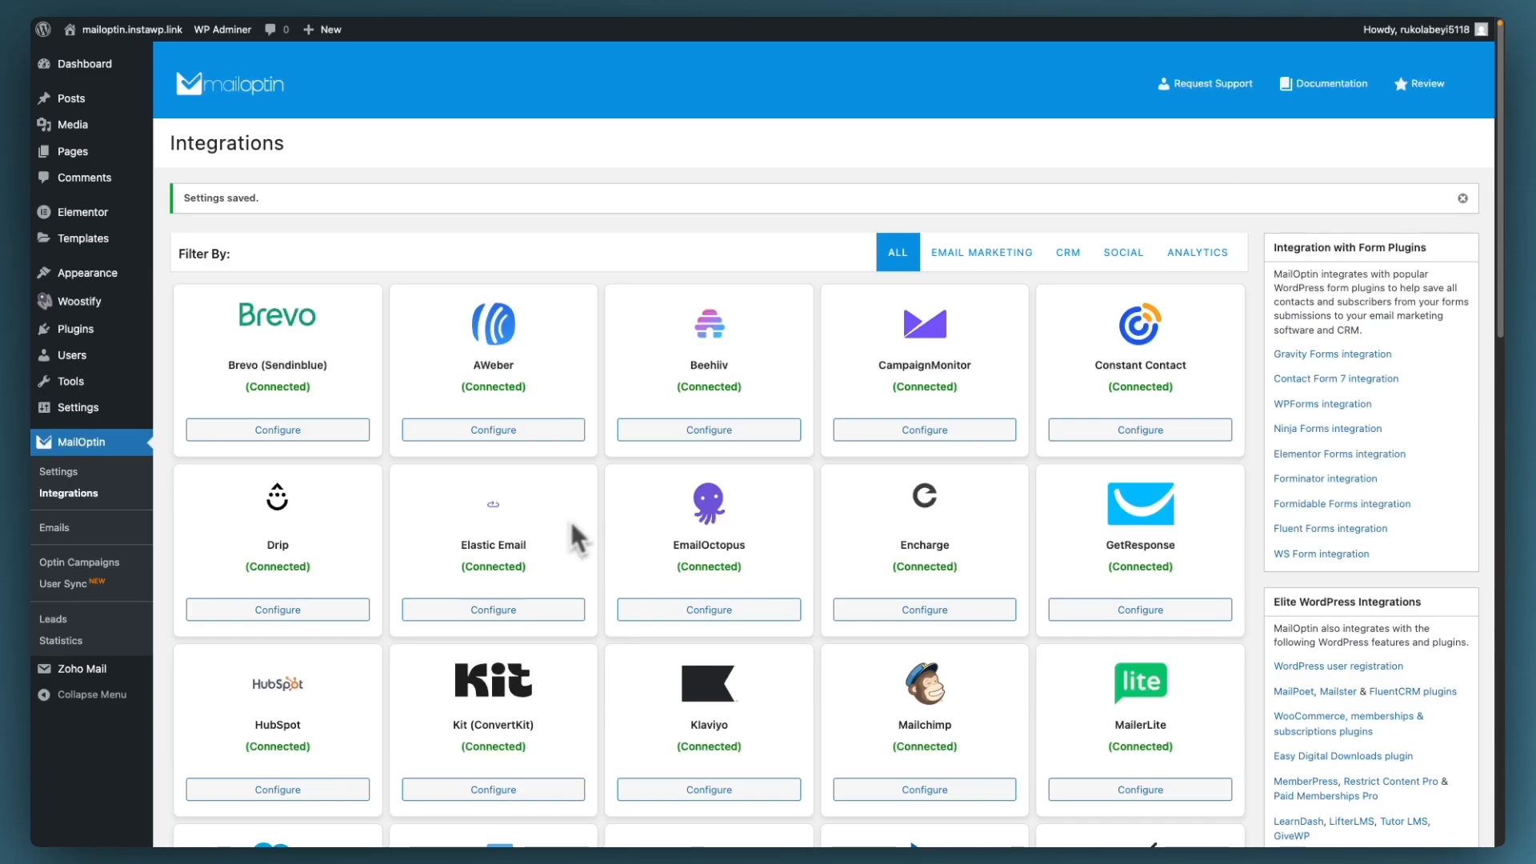
{"action": "left_click", "coordinate": [79, 562]}
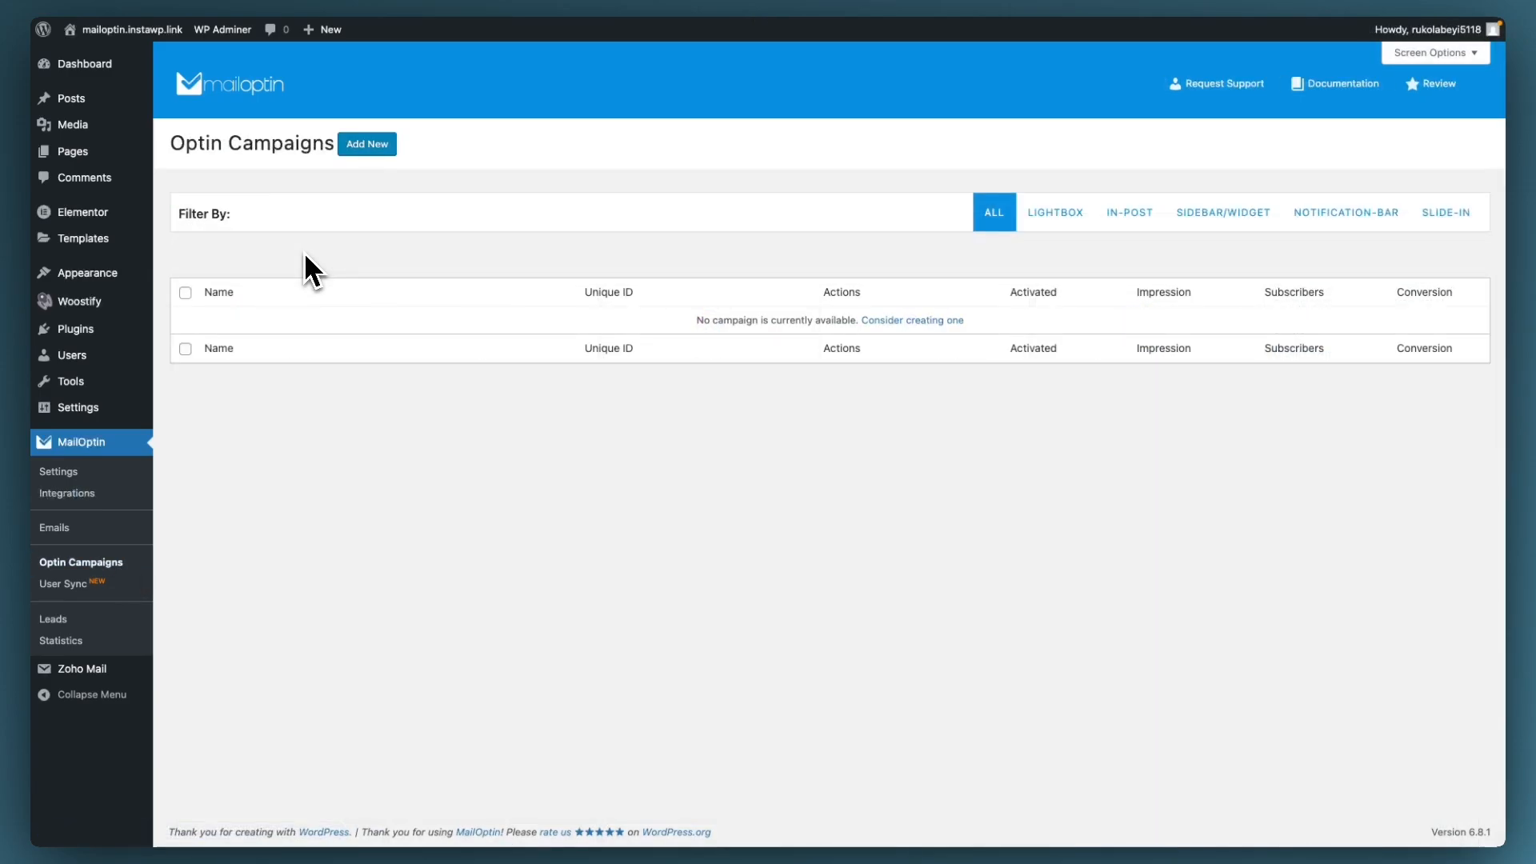
Step: Add a new lightbox optin campaign titled 'Drip' using the BareMetal theme
{"action": "left_click", "coordinate": [367, 145]}
{"action": "left_click", "coordinate": [325, 210]}
{"action": "type", "text": "Drip"}
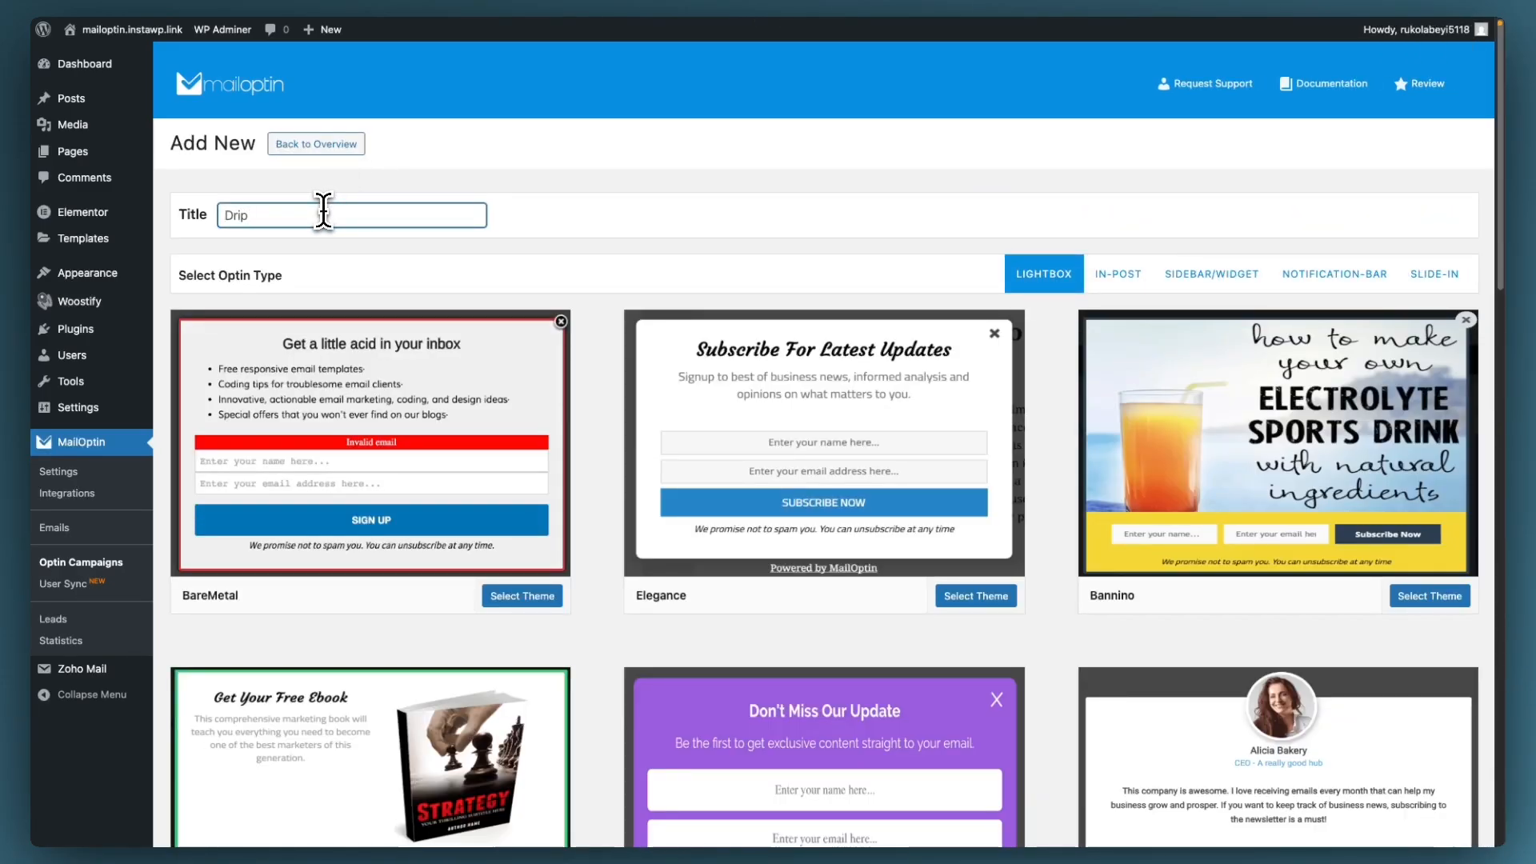
{"action": "left_click", "coordinate": [462, 365]}
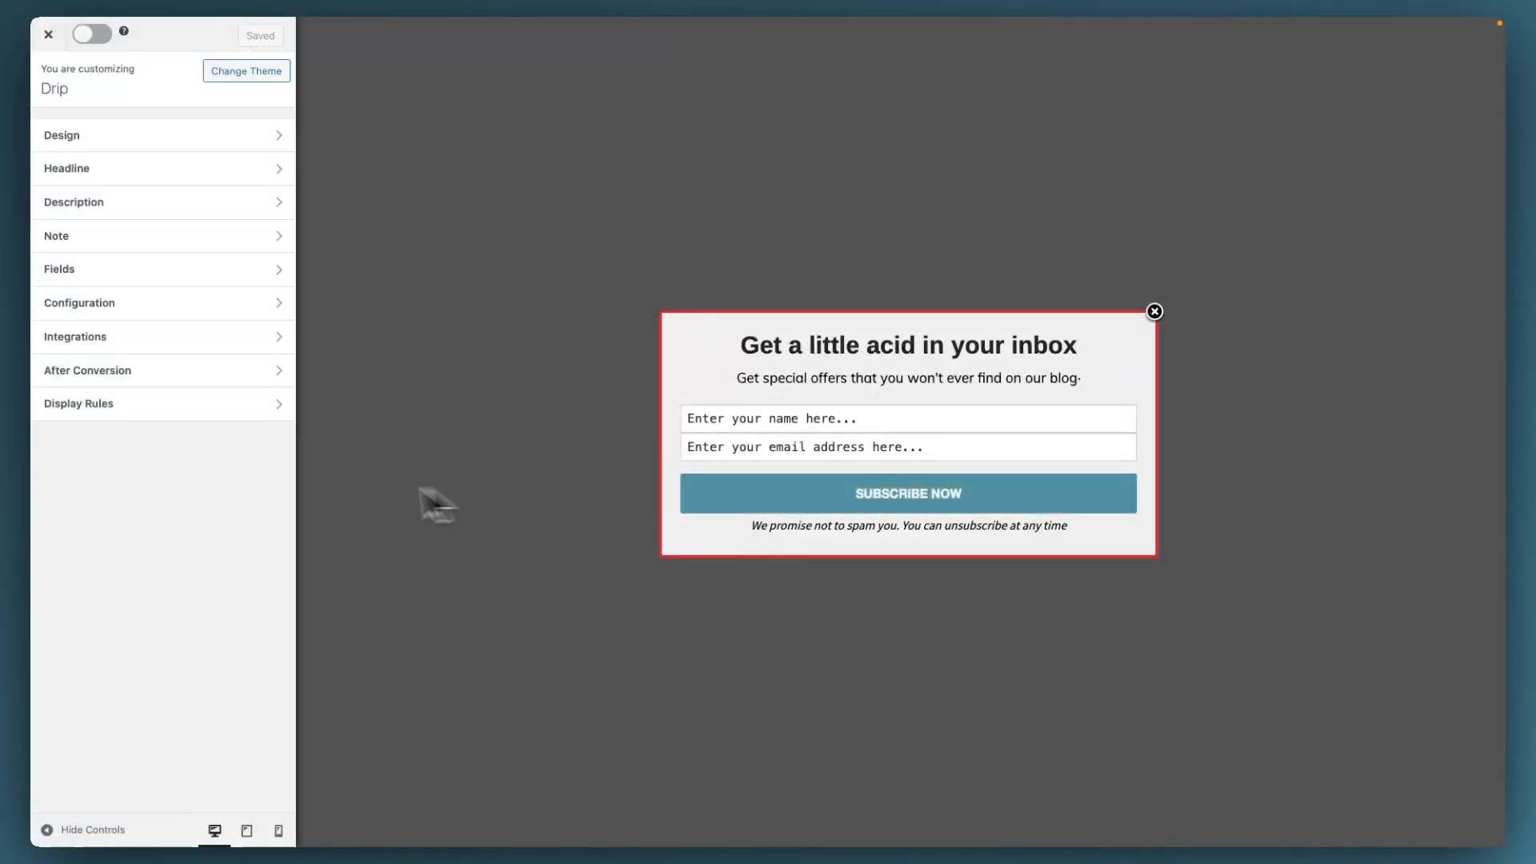
Step: Try the Optin Width and Display Effect design options, leaving them unchanged
{"action": "left_click", "coordinate": [267, 144]}
{"action": "mouse_move", "coordinate": [93, 154]}
{"action": "left_mouse_down"}
{"action": "mouse_move", "coordinate": [111, 155]}
{"action": "mouse_move", "coordinate": [94, 156]}
{"action": "left_mouse_up"}
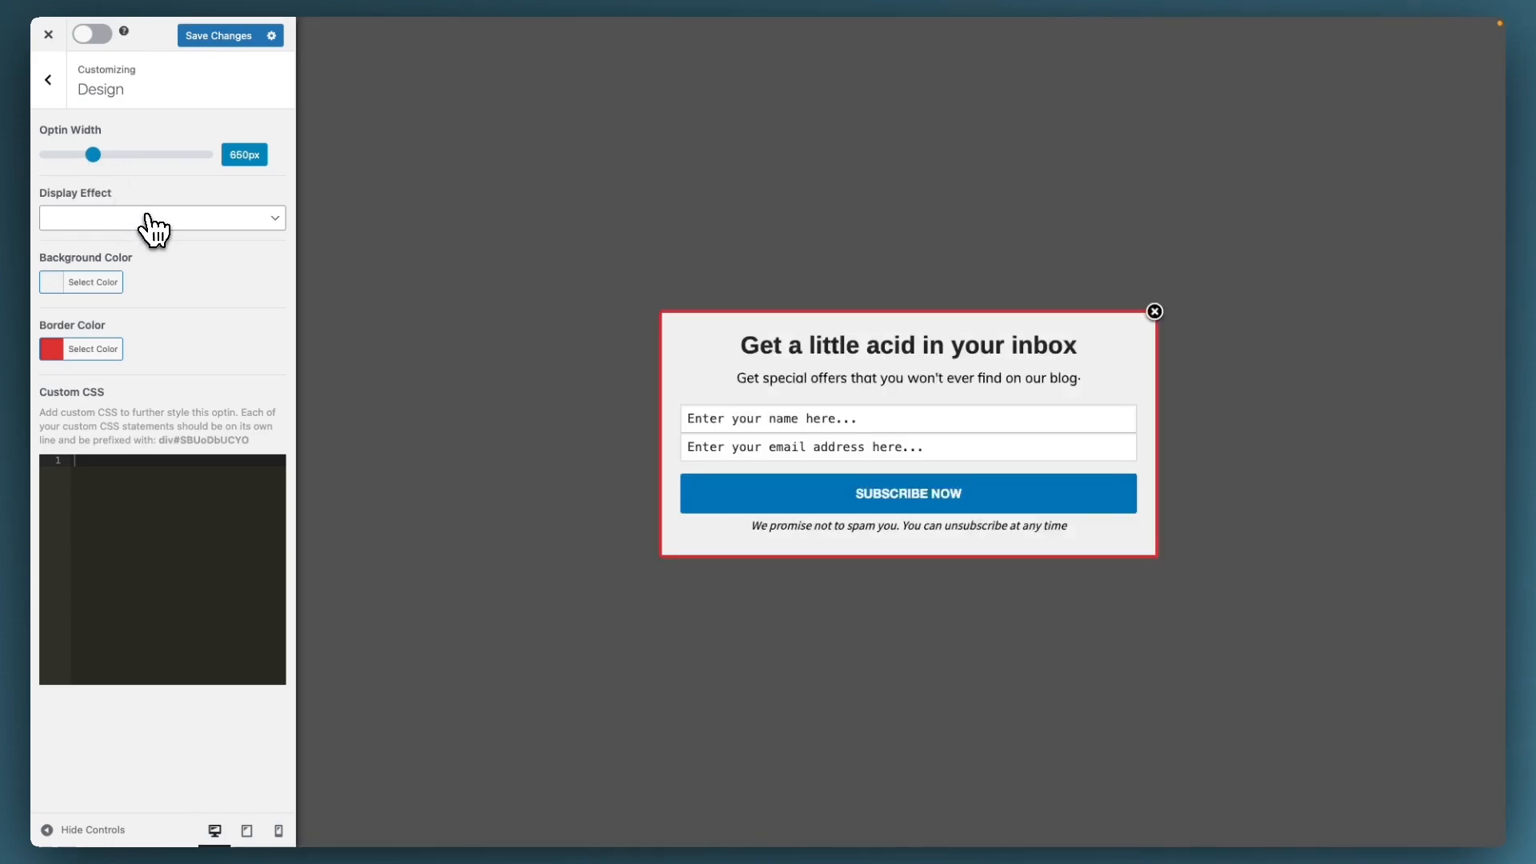
{"action": "left_click", "coordinate": [148, 217]}
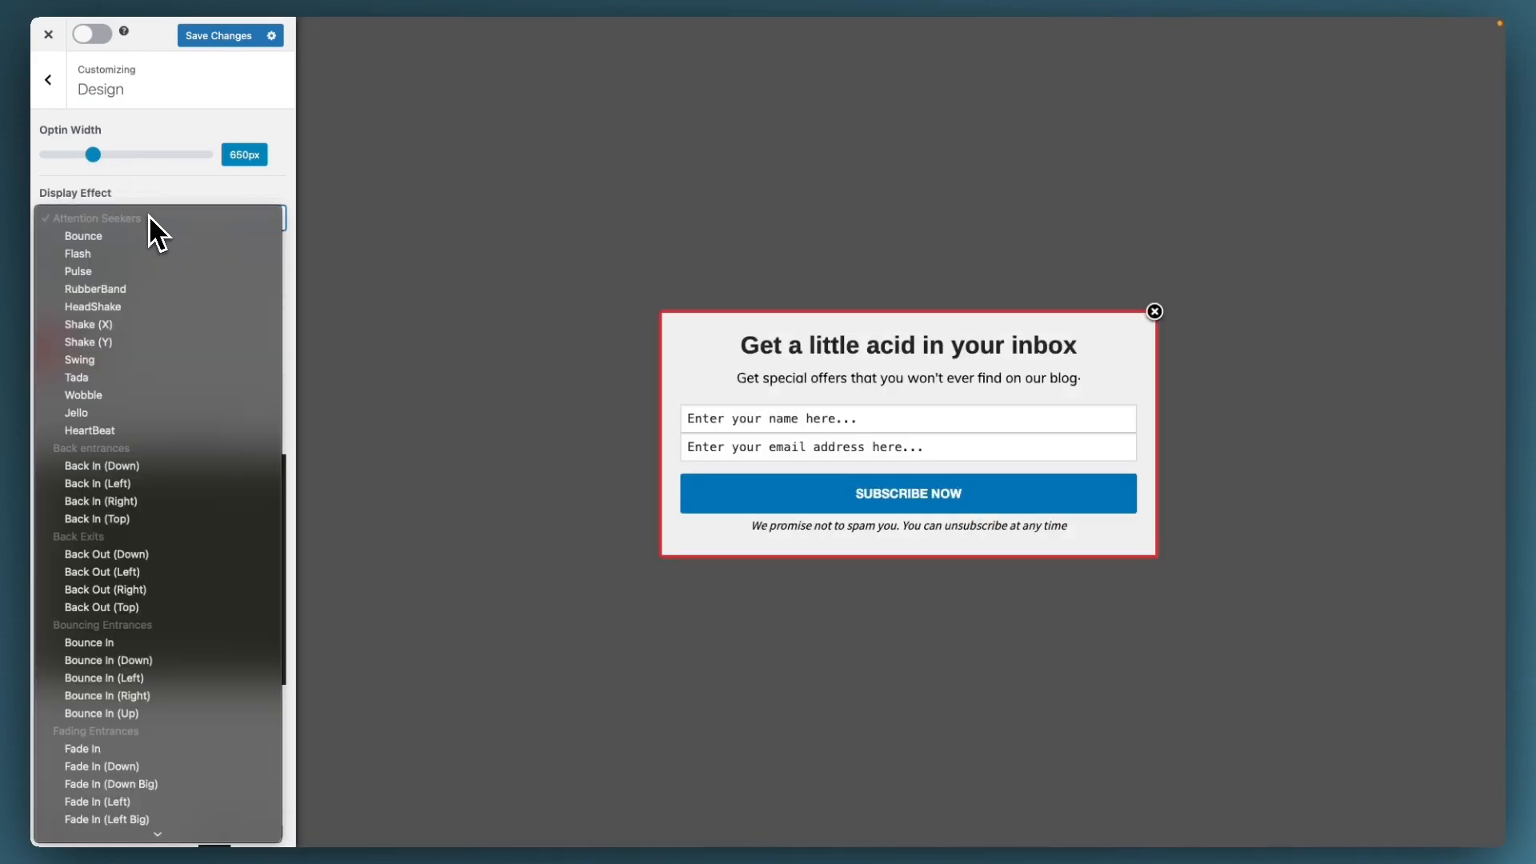
{"action": "left_click", "coordinate": [167, 217]}
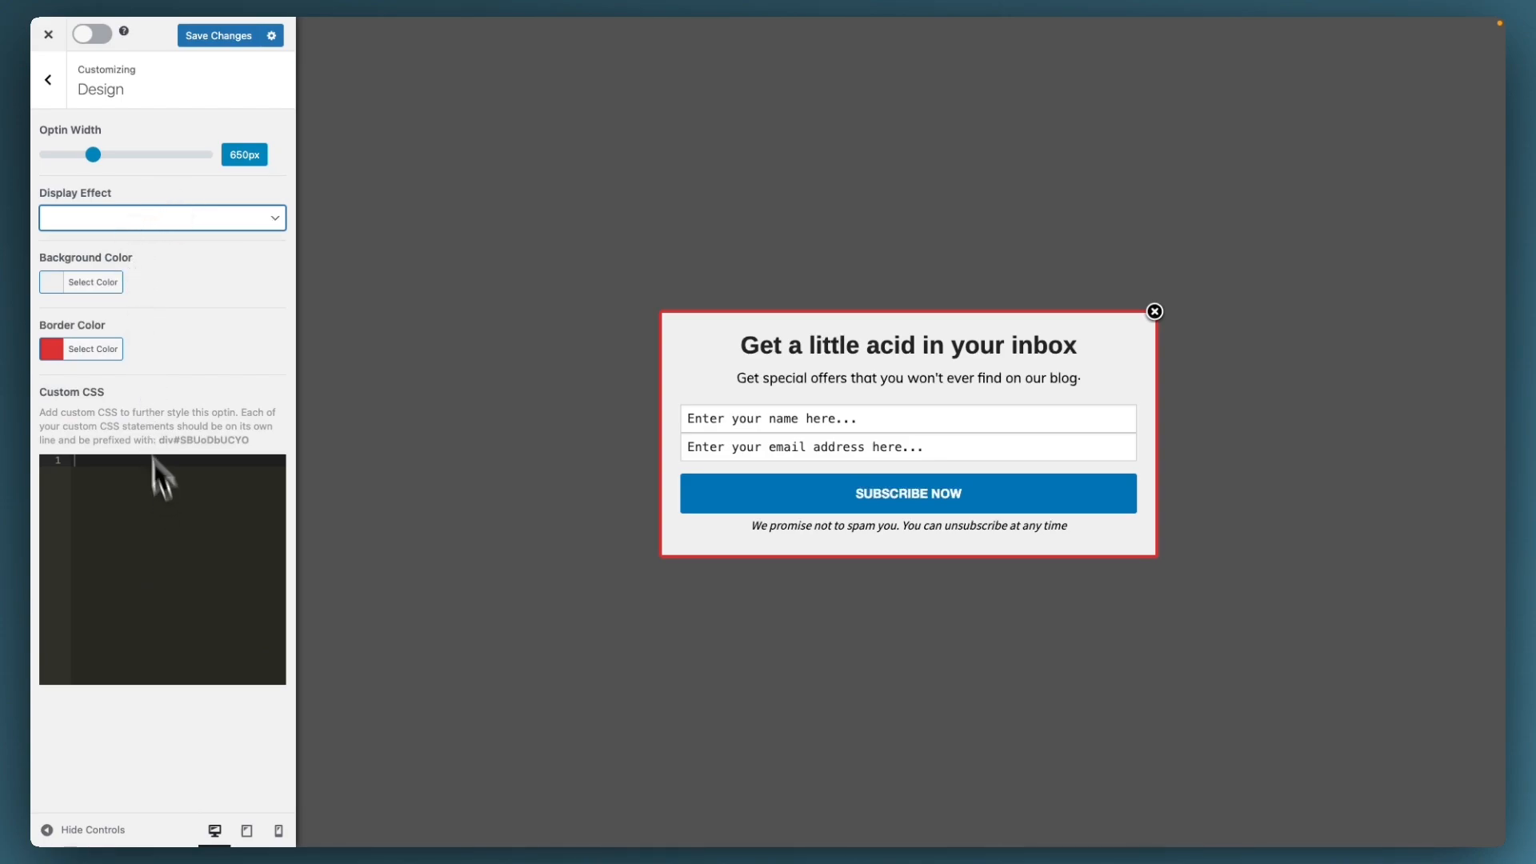
{"action": "left_click", "coordinate": [48, 79]}
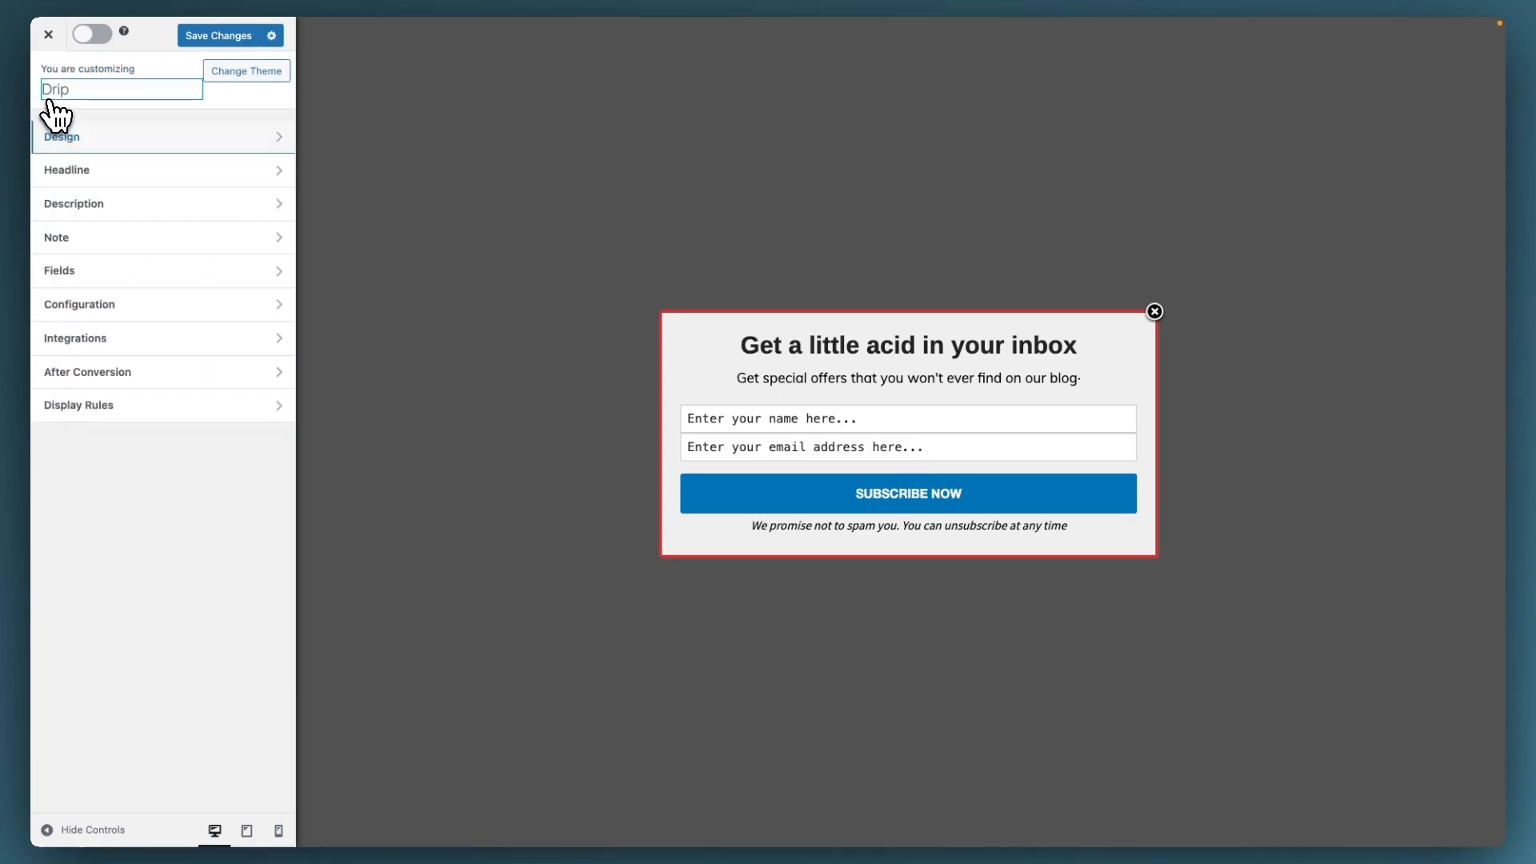
Step: Hide and re-show the headline, then bring up the Description settings
{"action": "left_click", "coordinate": [701, 320]}
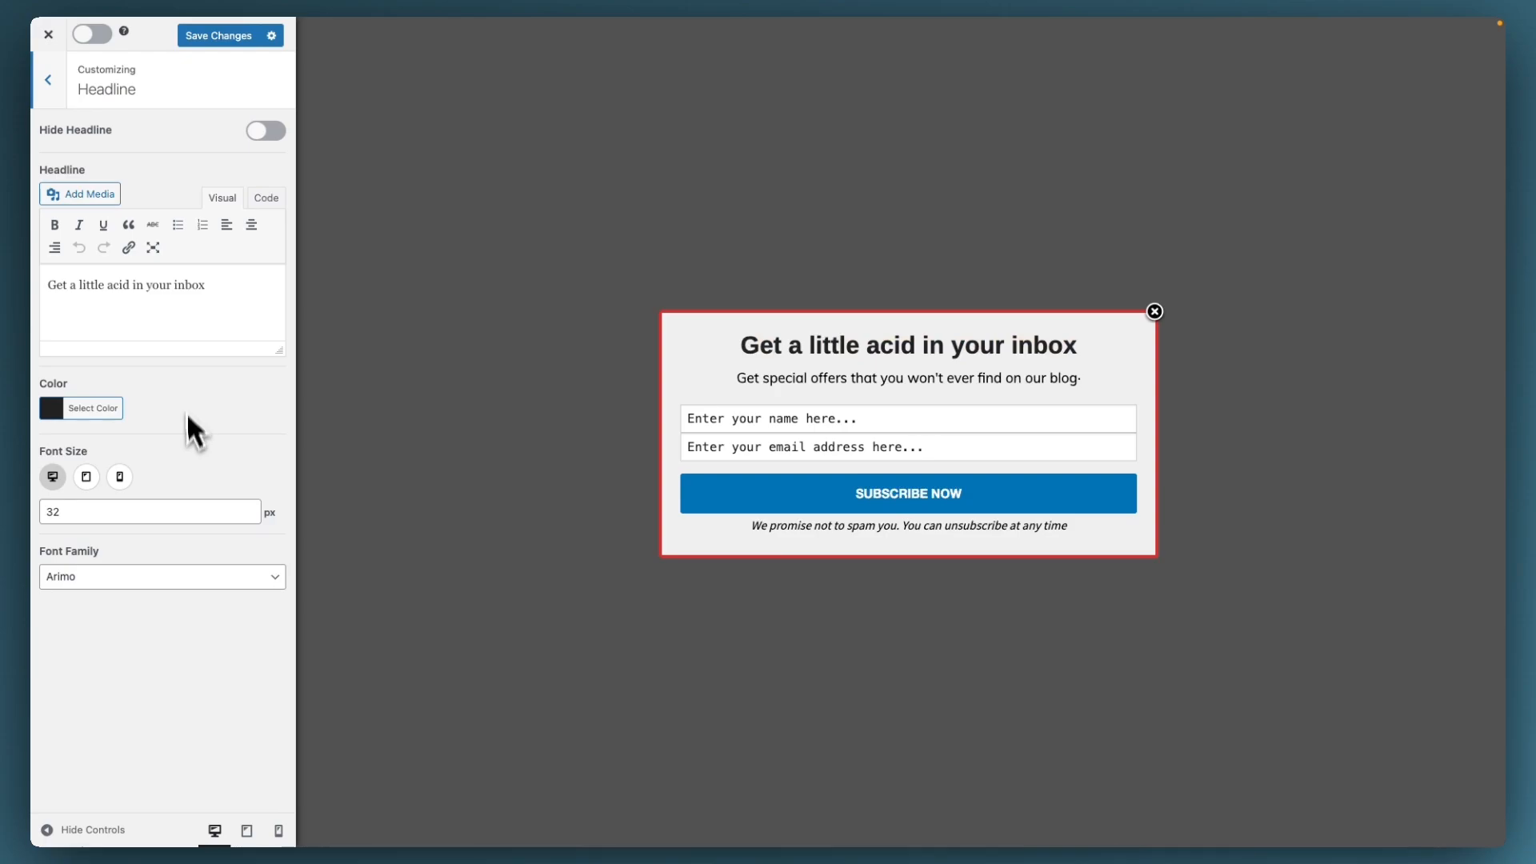
{"action": "left_click", "coordinate": [264, 133]}
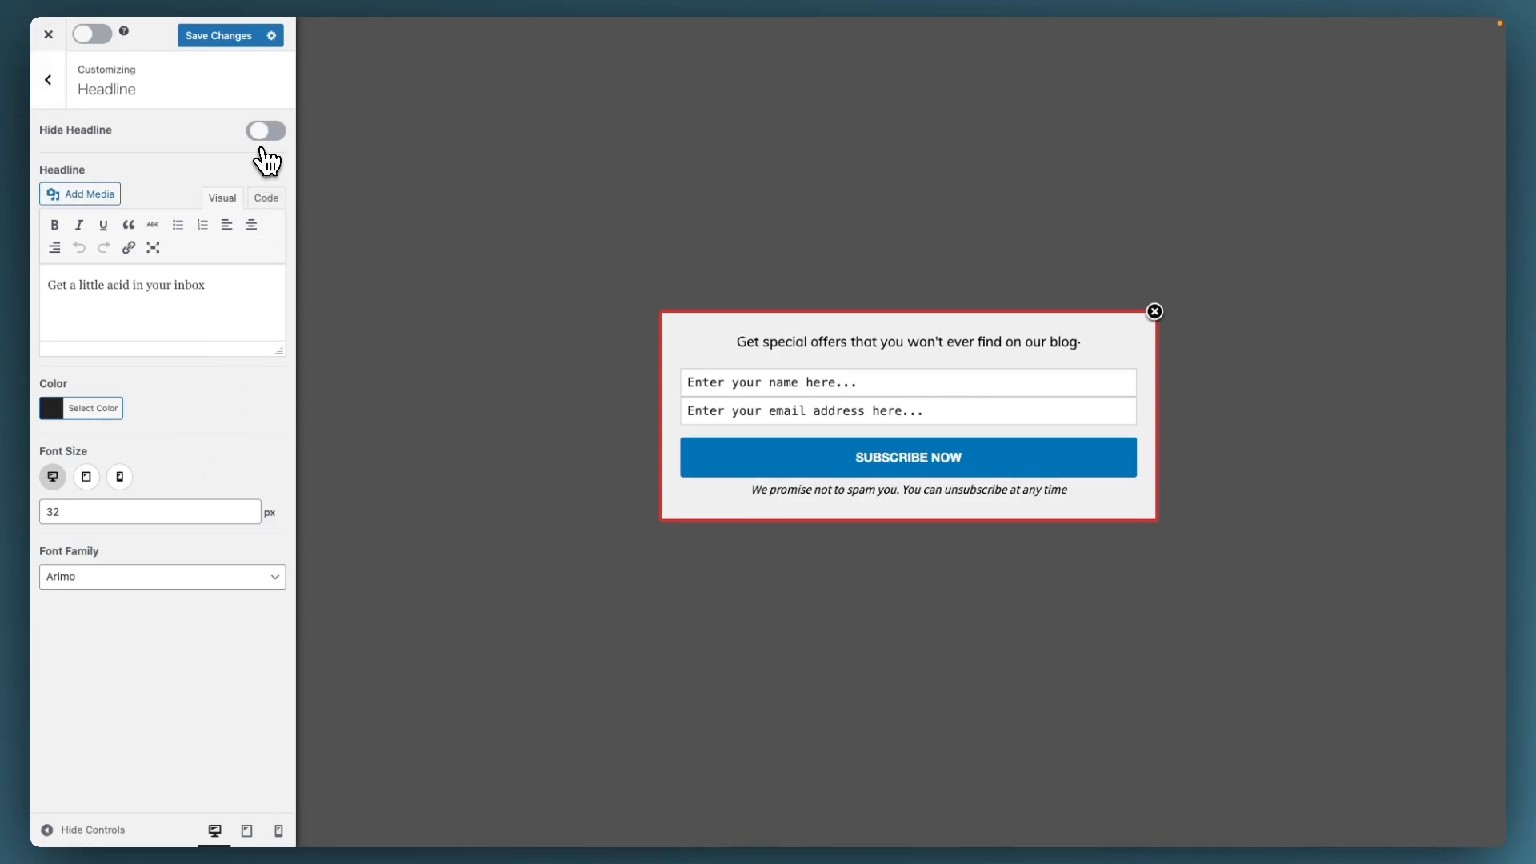
{"action": "left_click", "coordinate": [264, 132]}
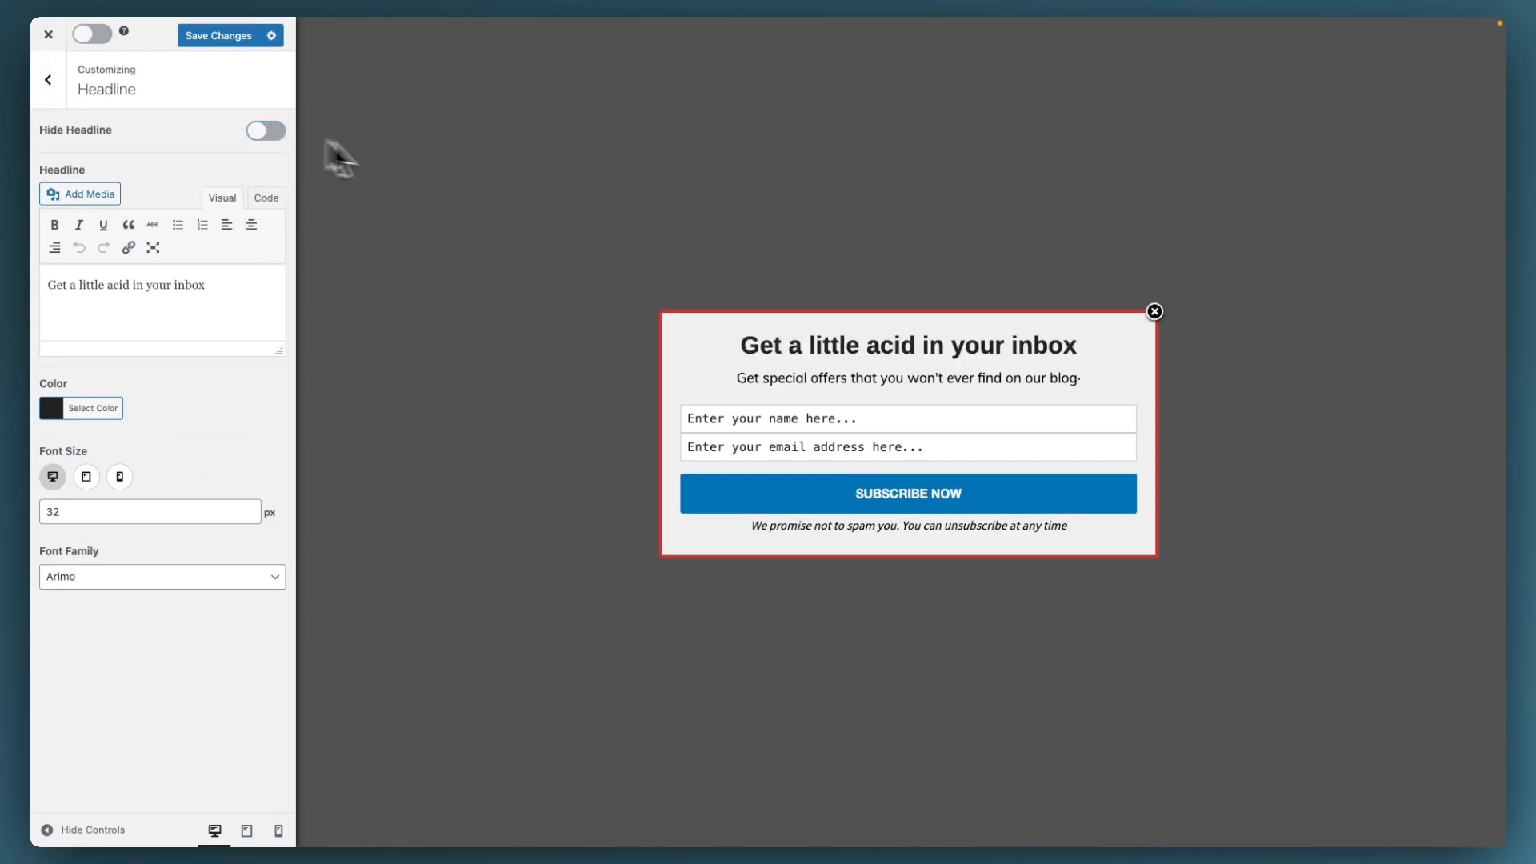
{"action": "left_click", "coordinate": [764, 376]}
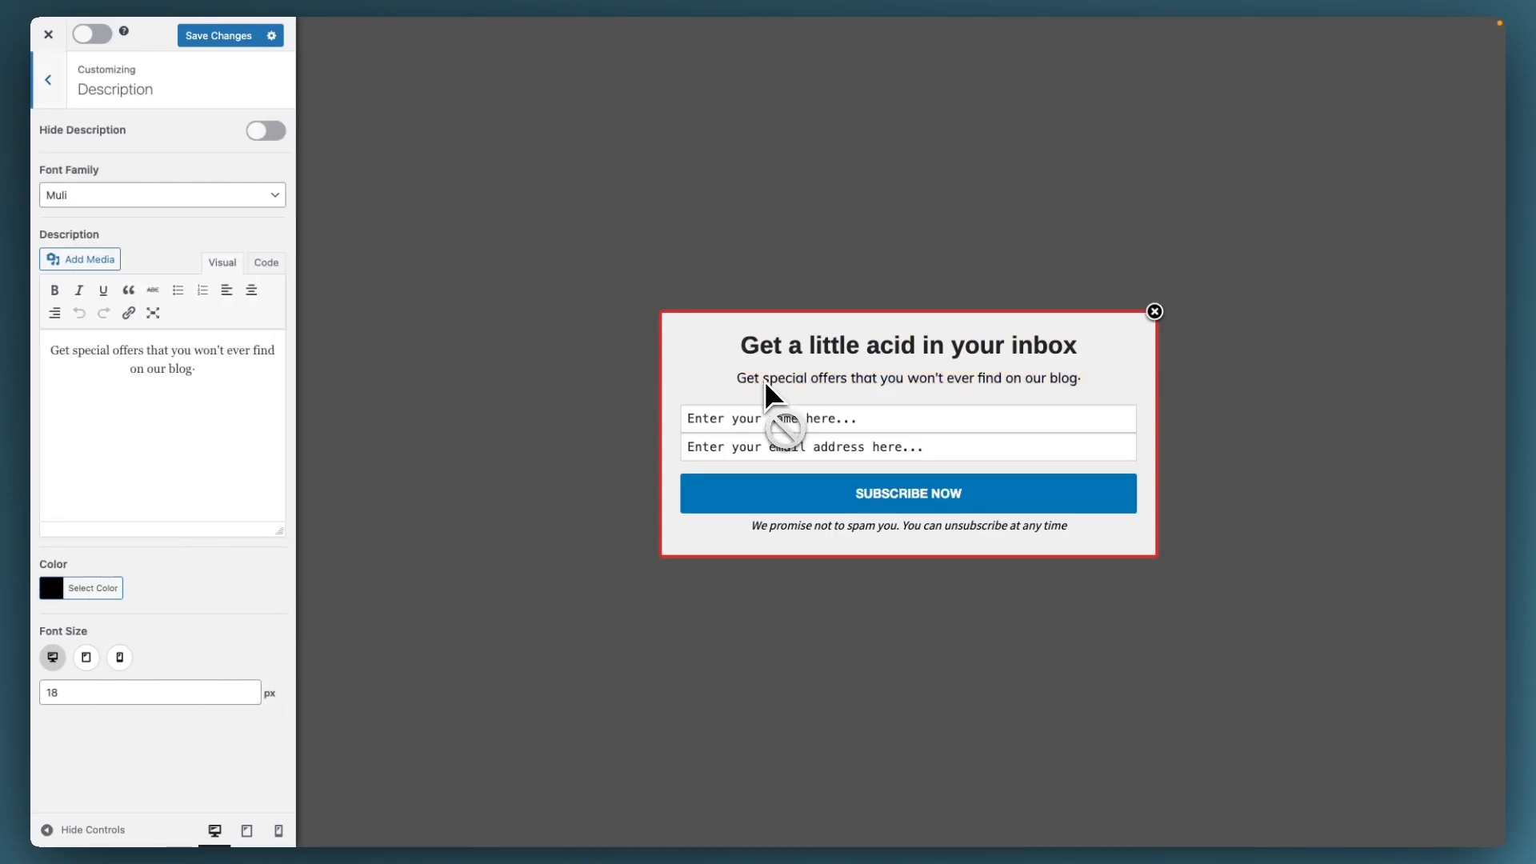
Step: In Fields, toggle Custom HTML and the call-to-action button on and back off
{"action": "left_click", "coordinate": [760, 418]}
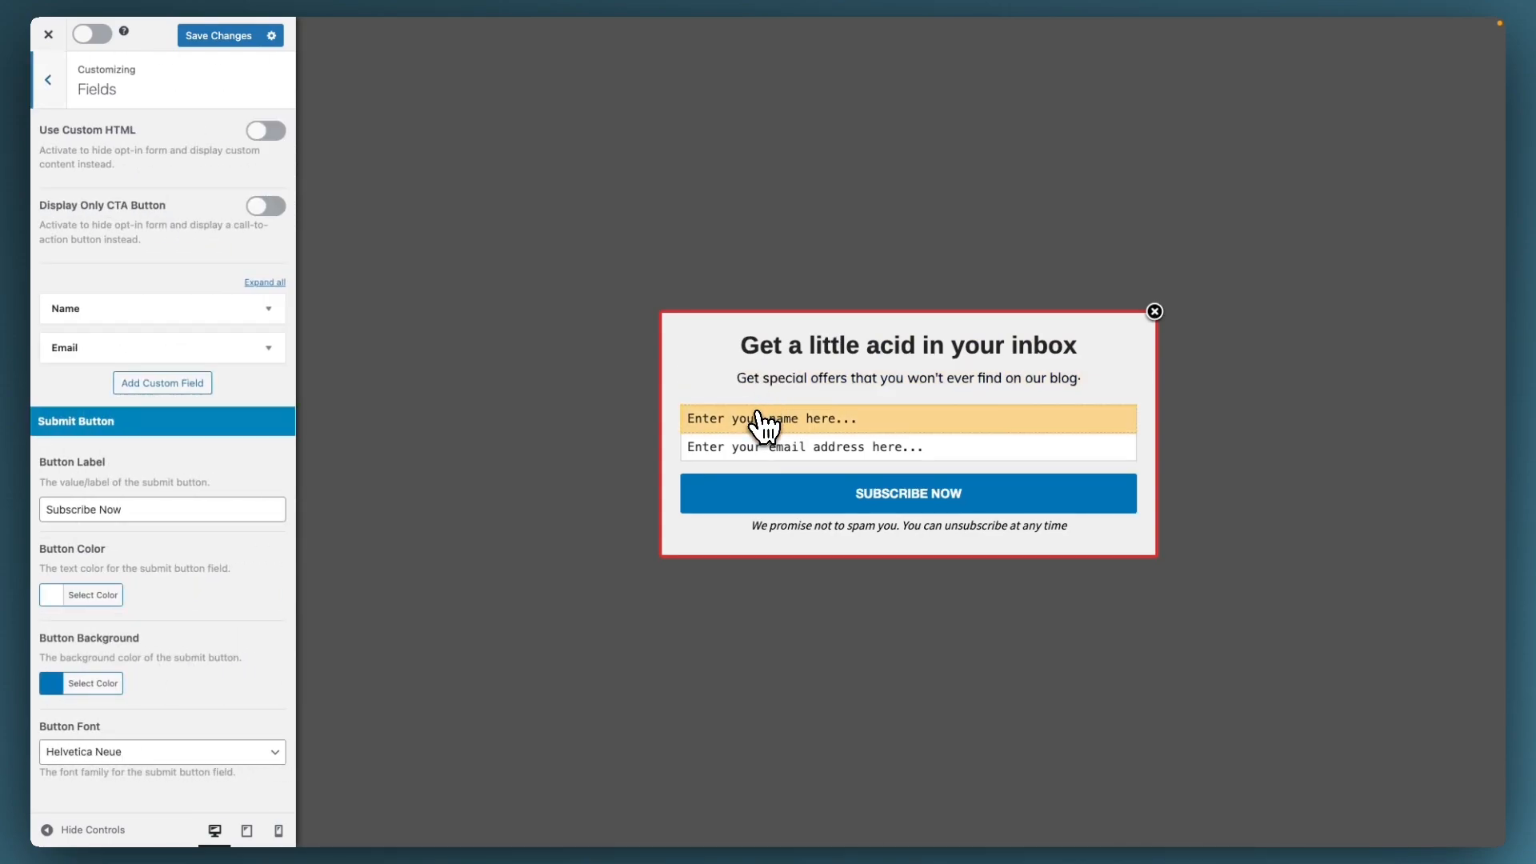
{"action": "left_click", "coordinate": [266, 152]}
{"action": "left_click", "coordinate": [273, 150]}
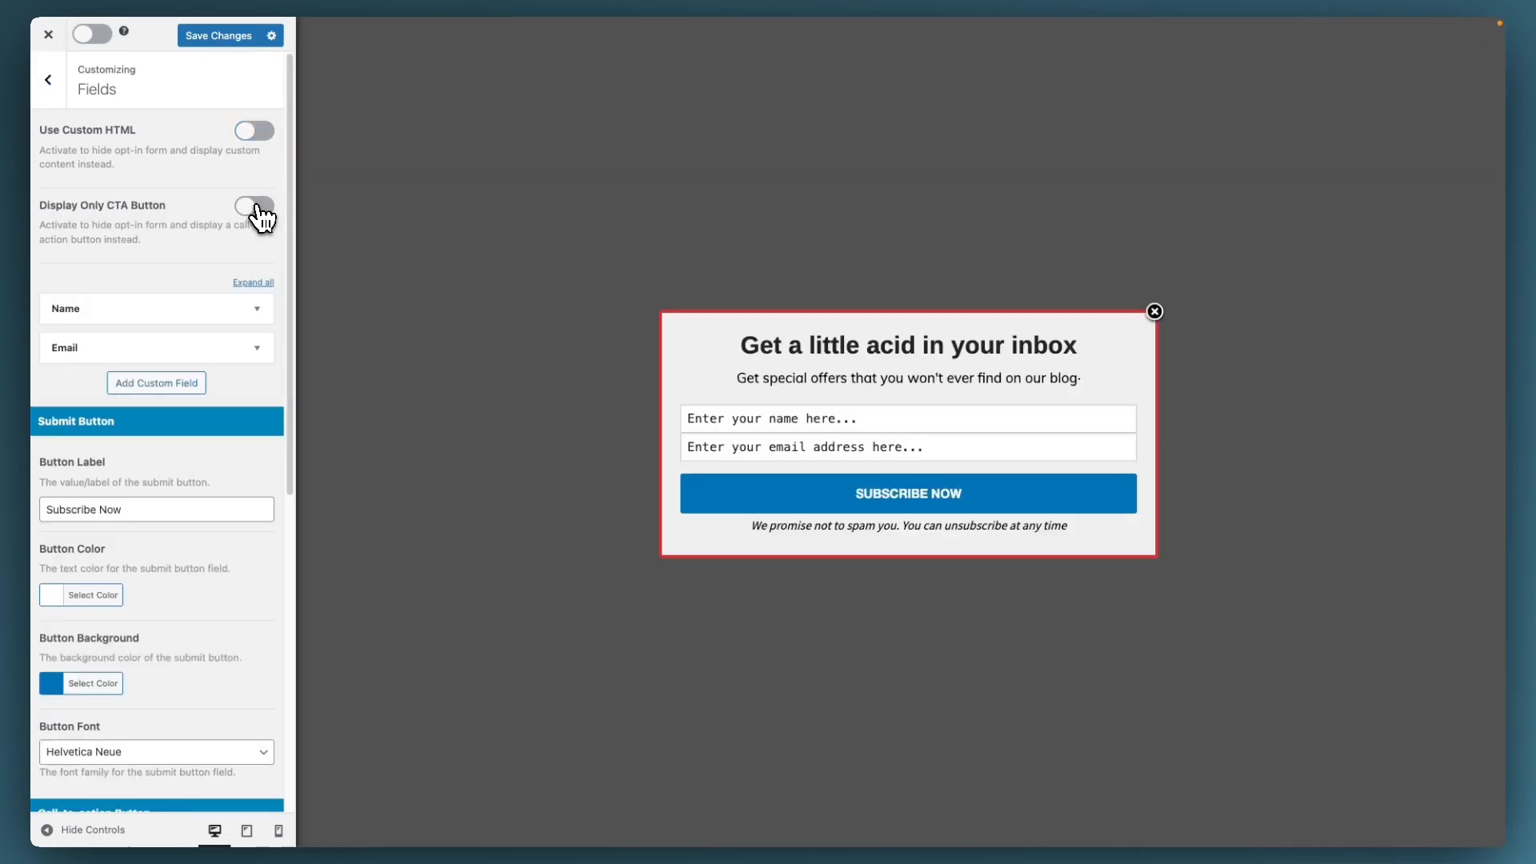
{"action": "left_click", "coordinate": [262, 213]}
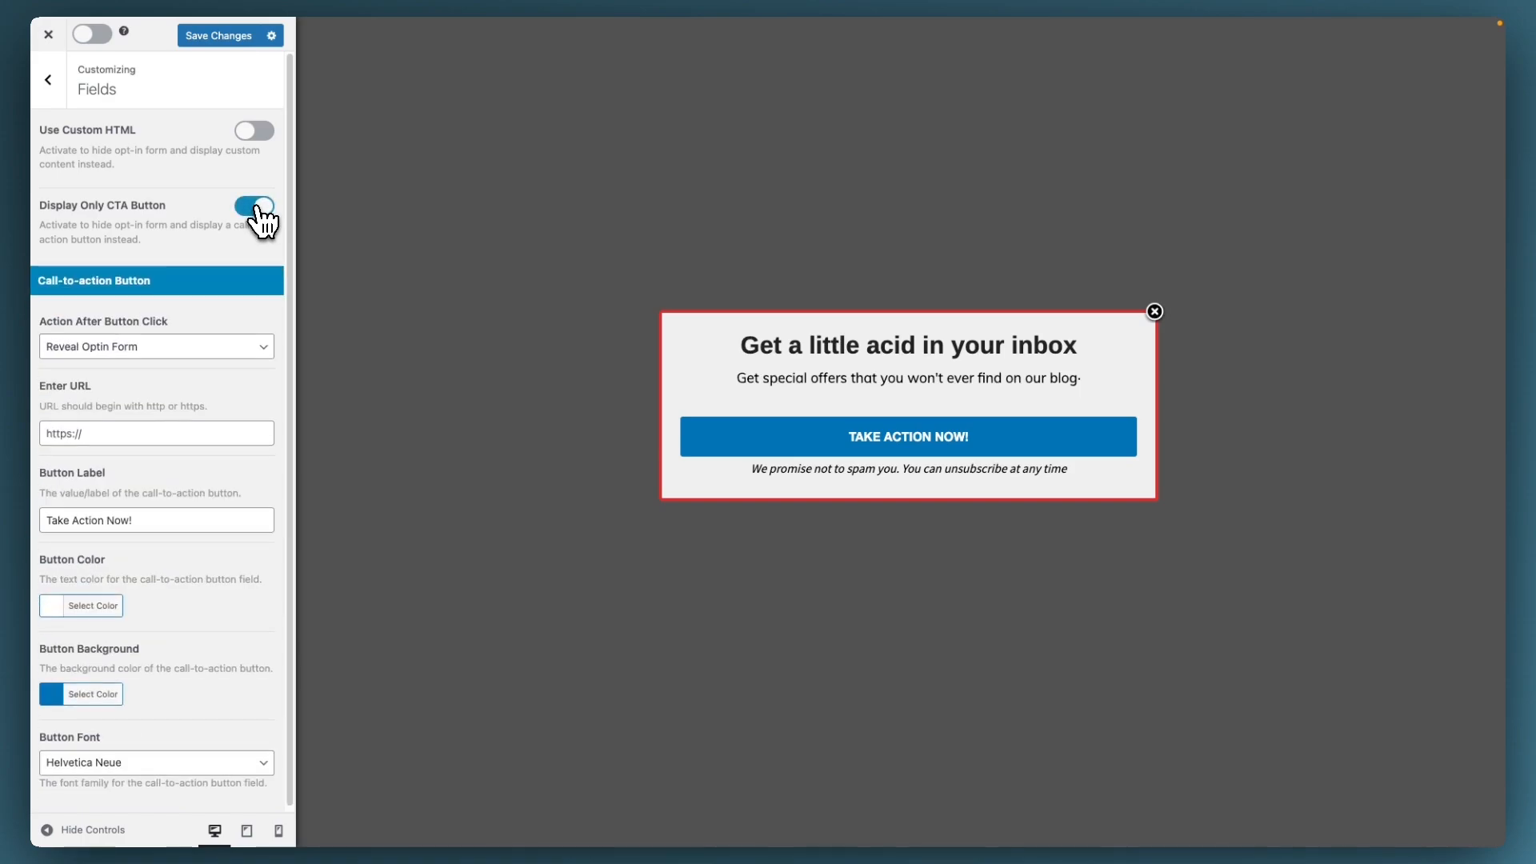
{"action": "left_click", "coordinate": [257, 210]}
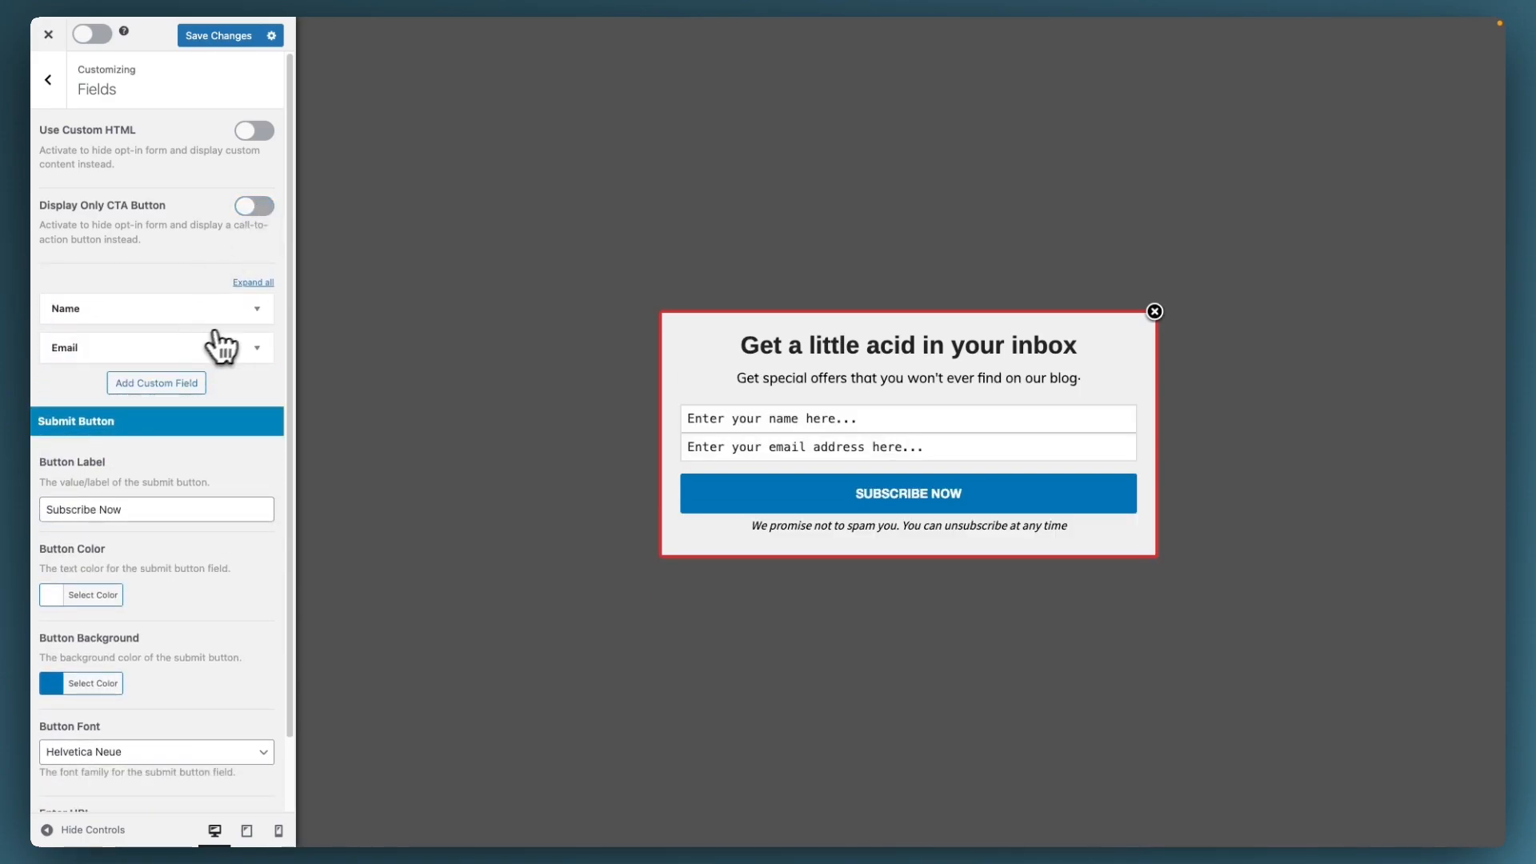
Step: Inspect the Name and Email fields, then add custom Field #1 of type Text
{"action": "left_click", "coordinate": [257, 309]}
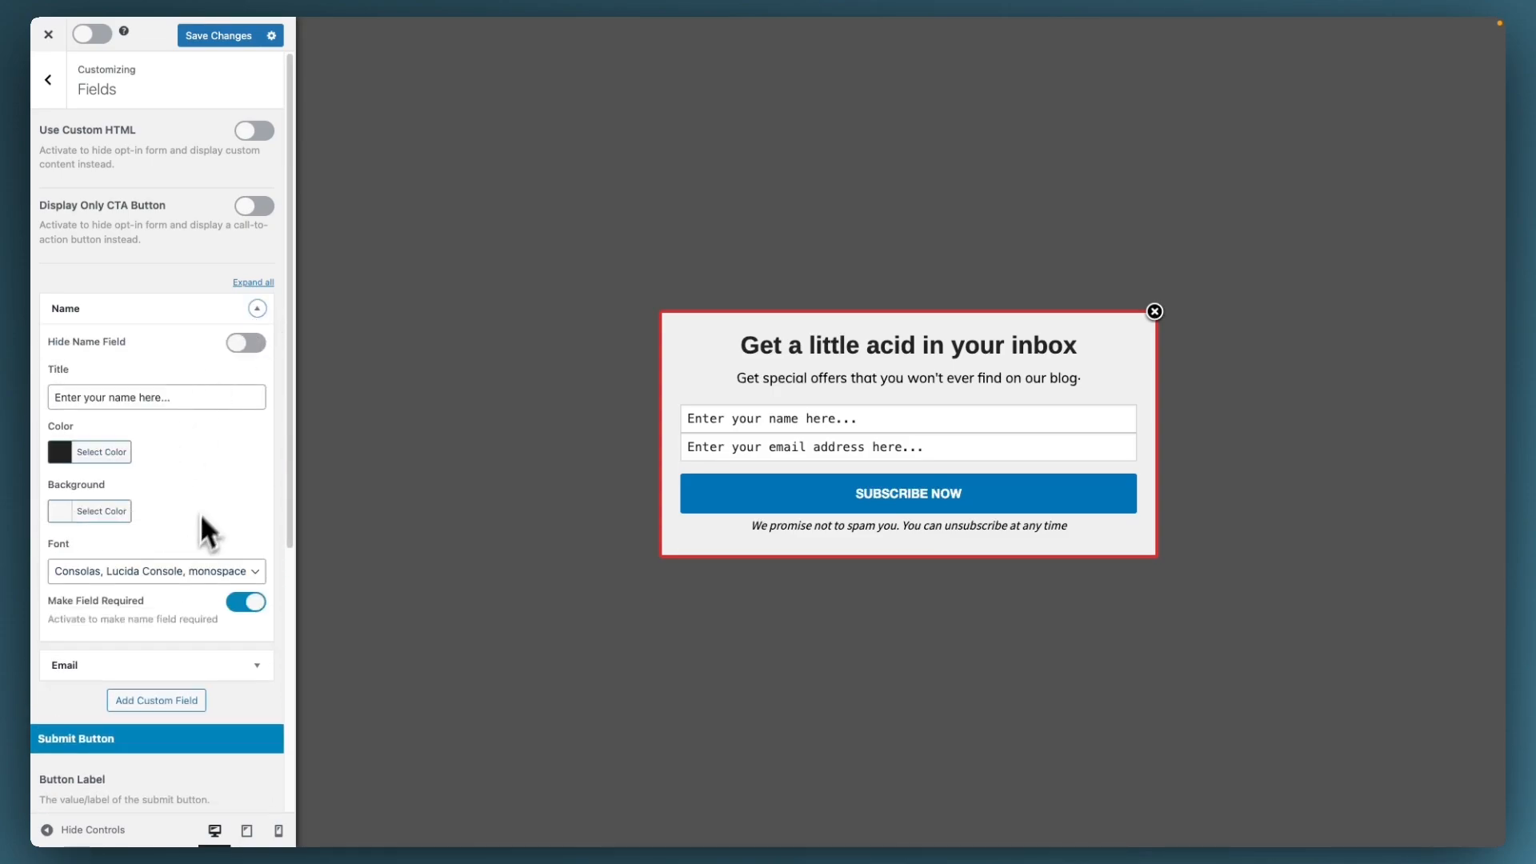
{"action": "left_click", "coordinate": [257, 309]}
{"action": "left_click", "coordinate": [257, 349]}
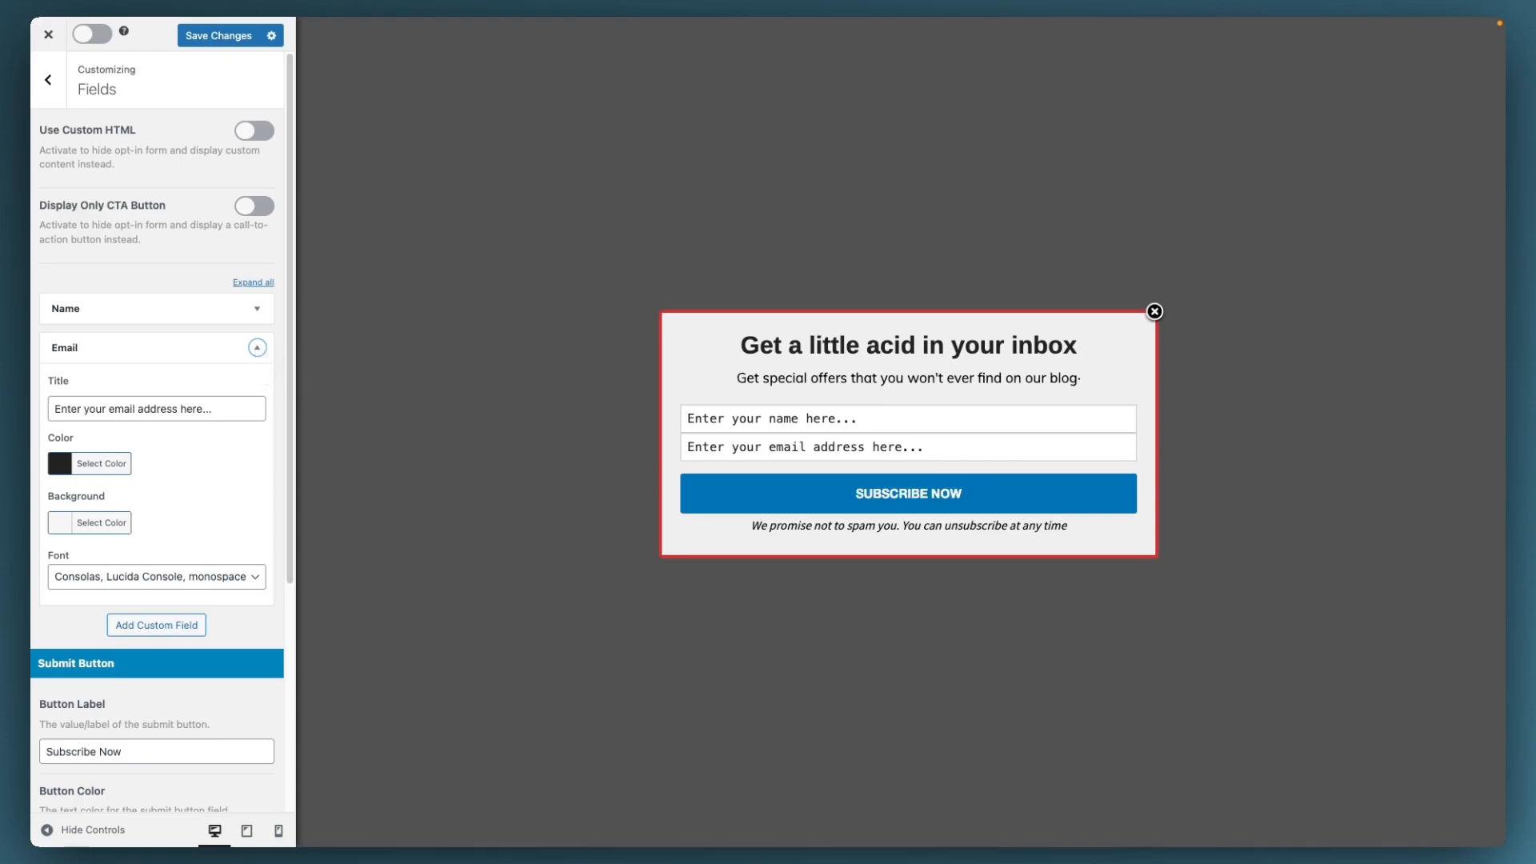
{"action": "left_click", "coordinate": [168, 625]}
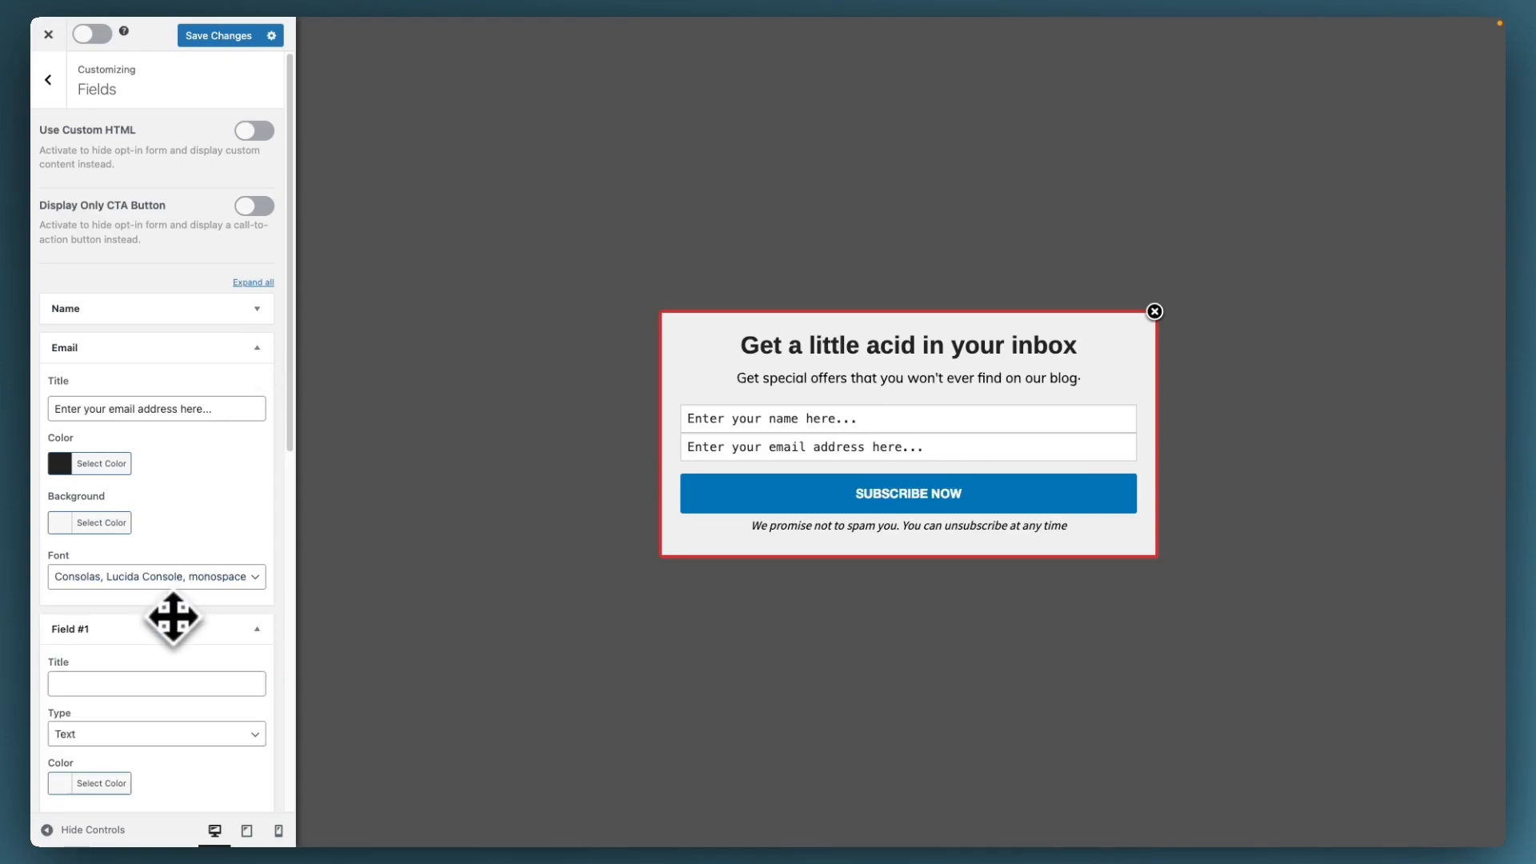
{"action": "scroll", "coordinate": [172, 624], "scroll_direction": "down", "scroll_amount": 3}
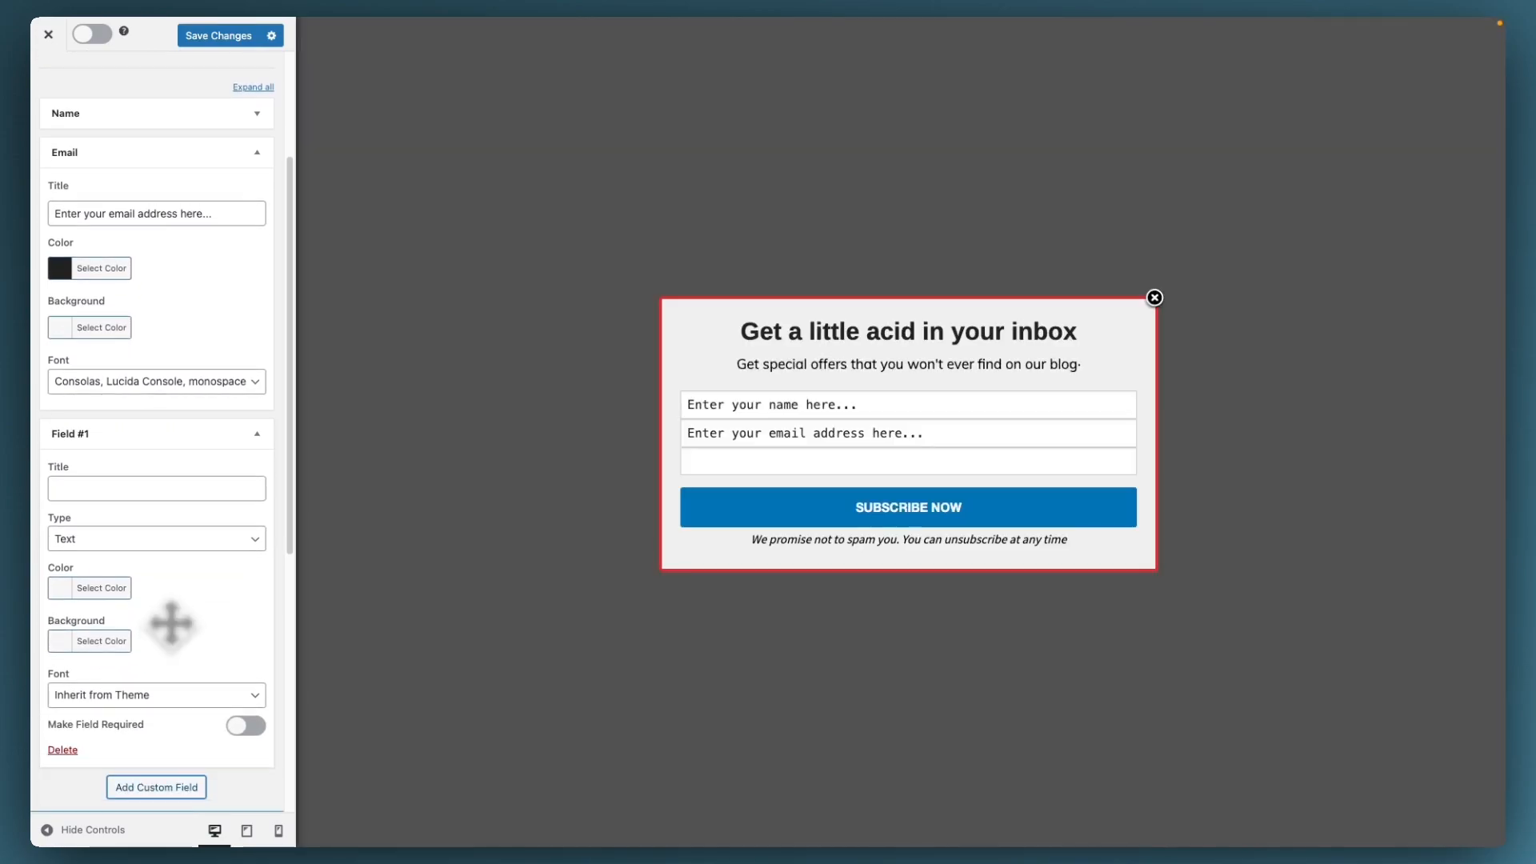
{"action": "left_click", "coordinate": [199, 543]}
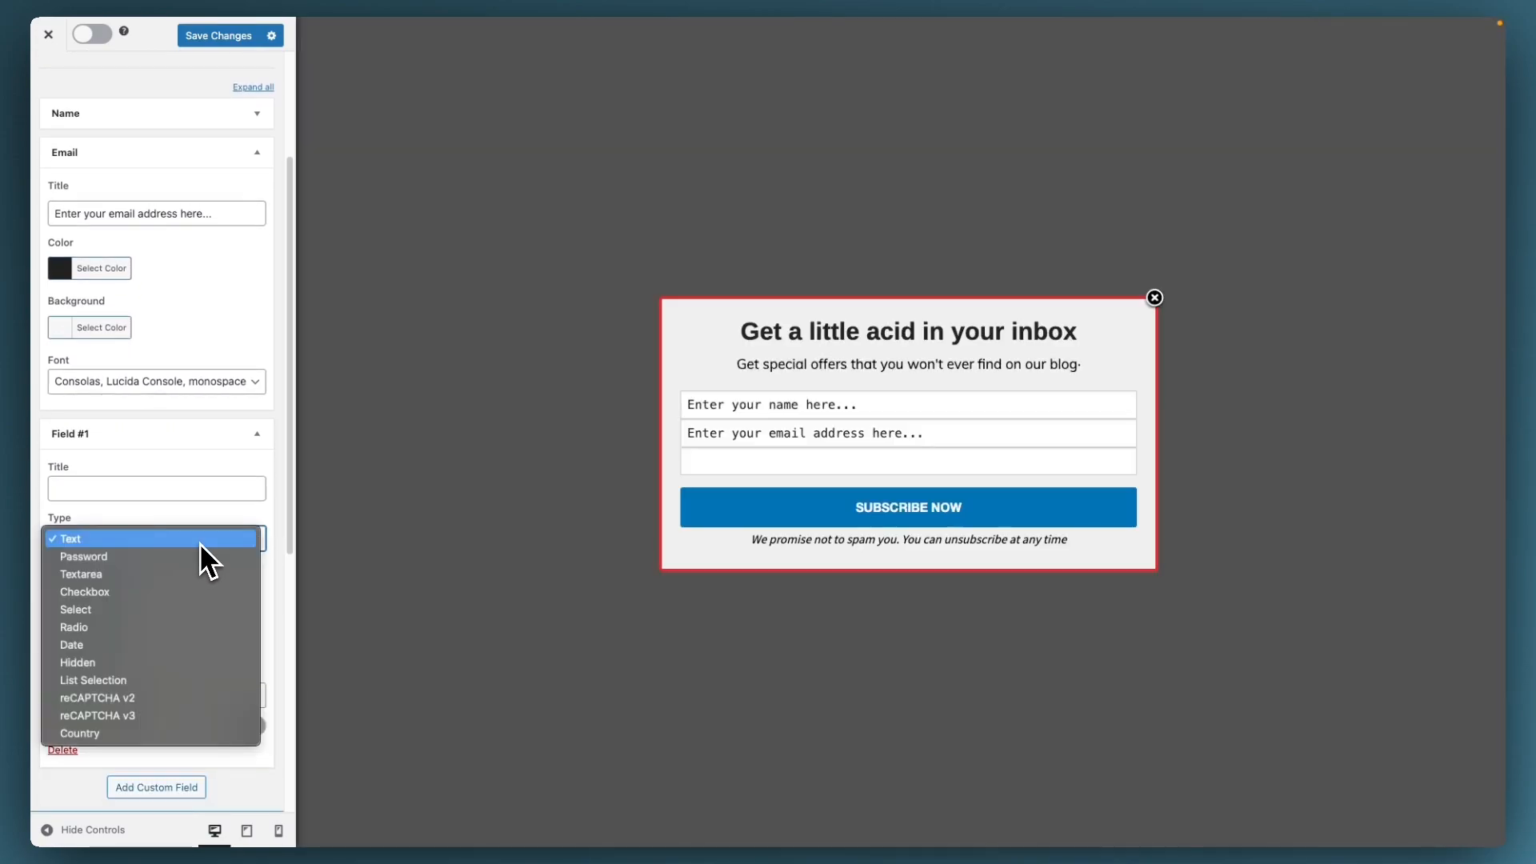
{"action": "left_click", "coordinate": [199, 542]}
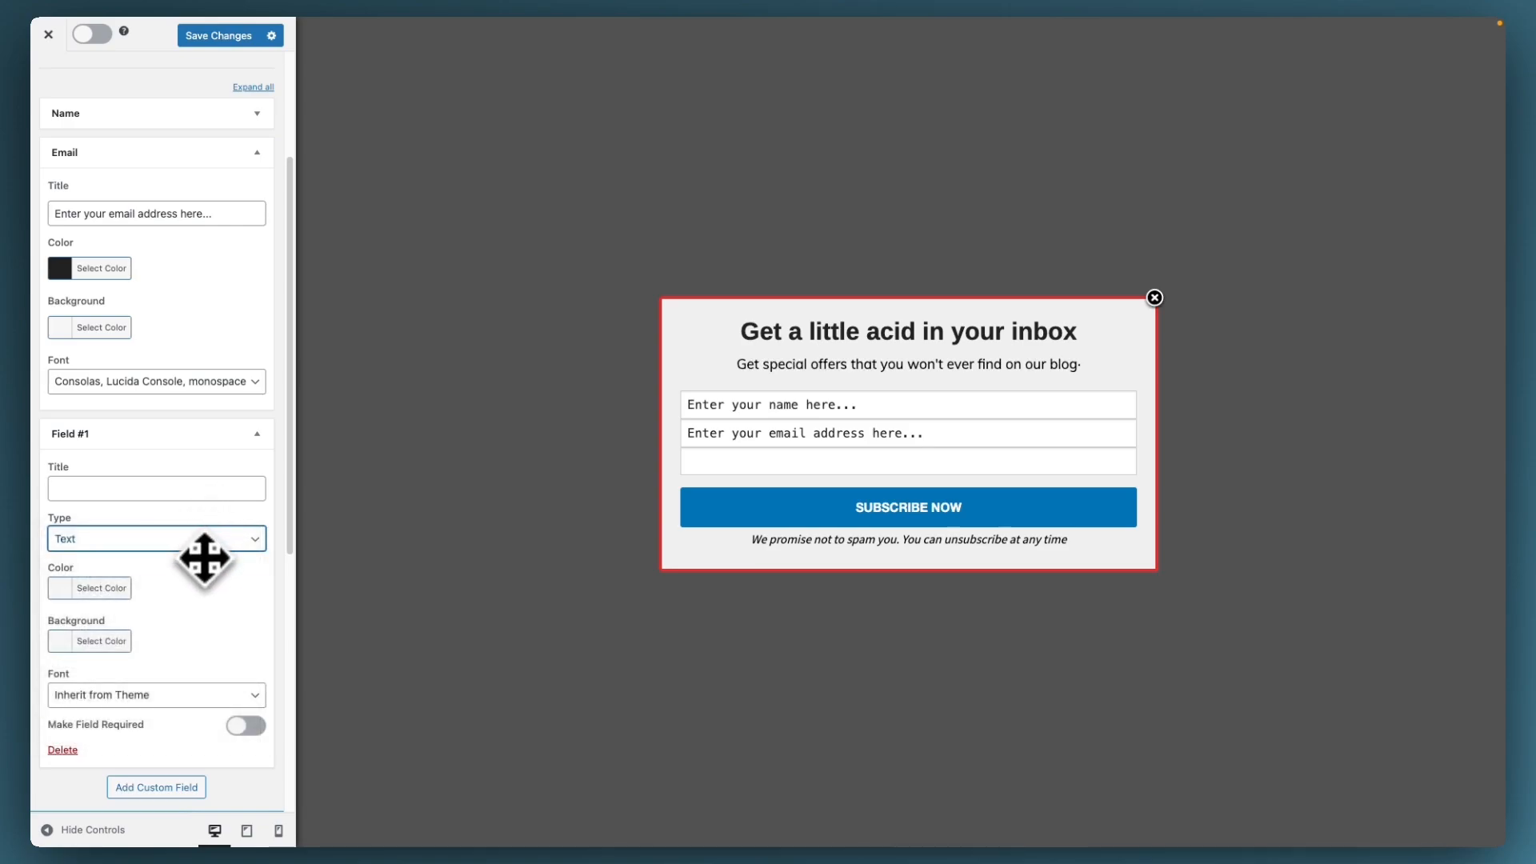
{"action": "scroll", "coordinate": [200, 569], "scroll_direction": "down", "scroll_amount": 1}
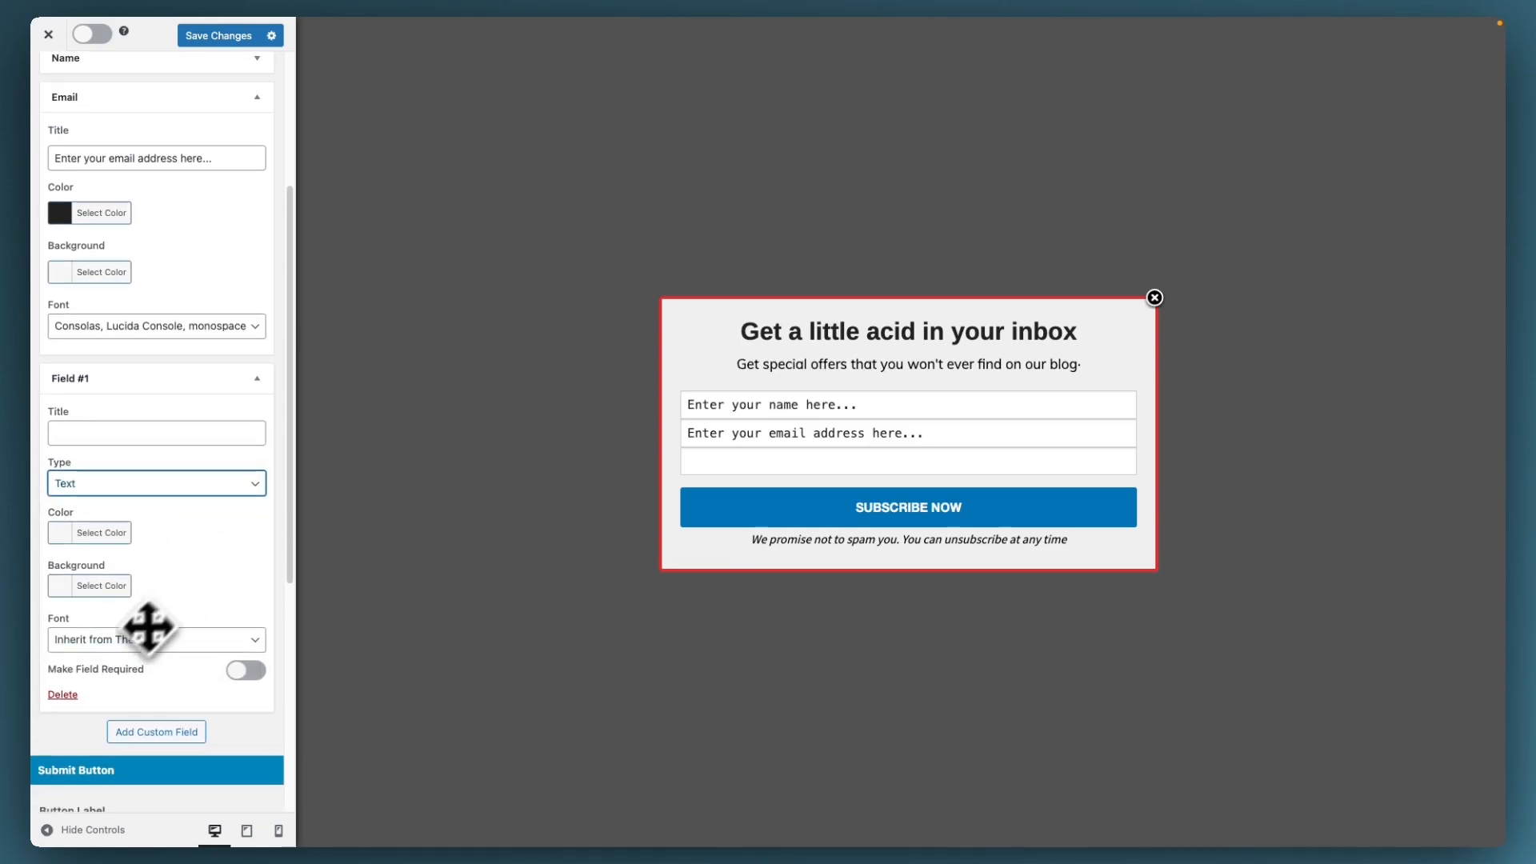
Step: Delete custom Field #1 and change the button label to 'Subscribe'
{"action": "left_click", "coordinate": [64, 695]}
{"action": "scroll", "coordinate": [152, 560], "scroll_direction": "down", "scroll_amount": 1}
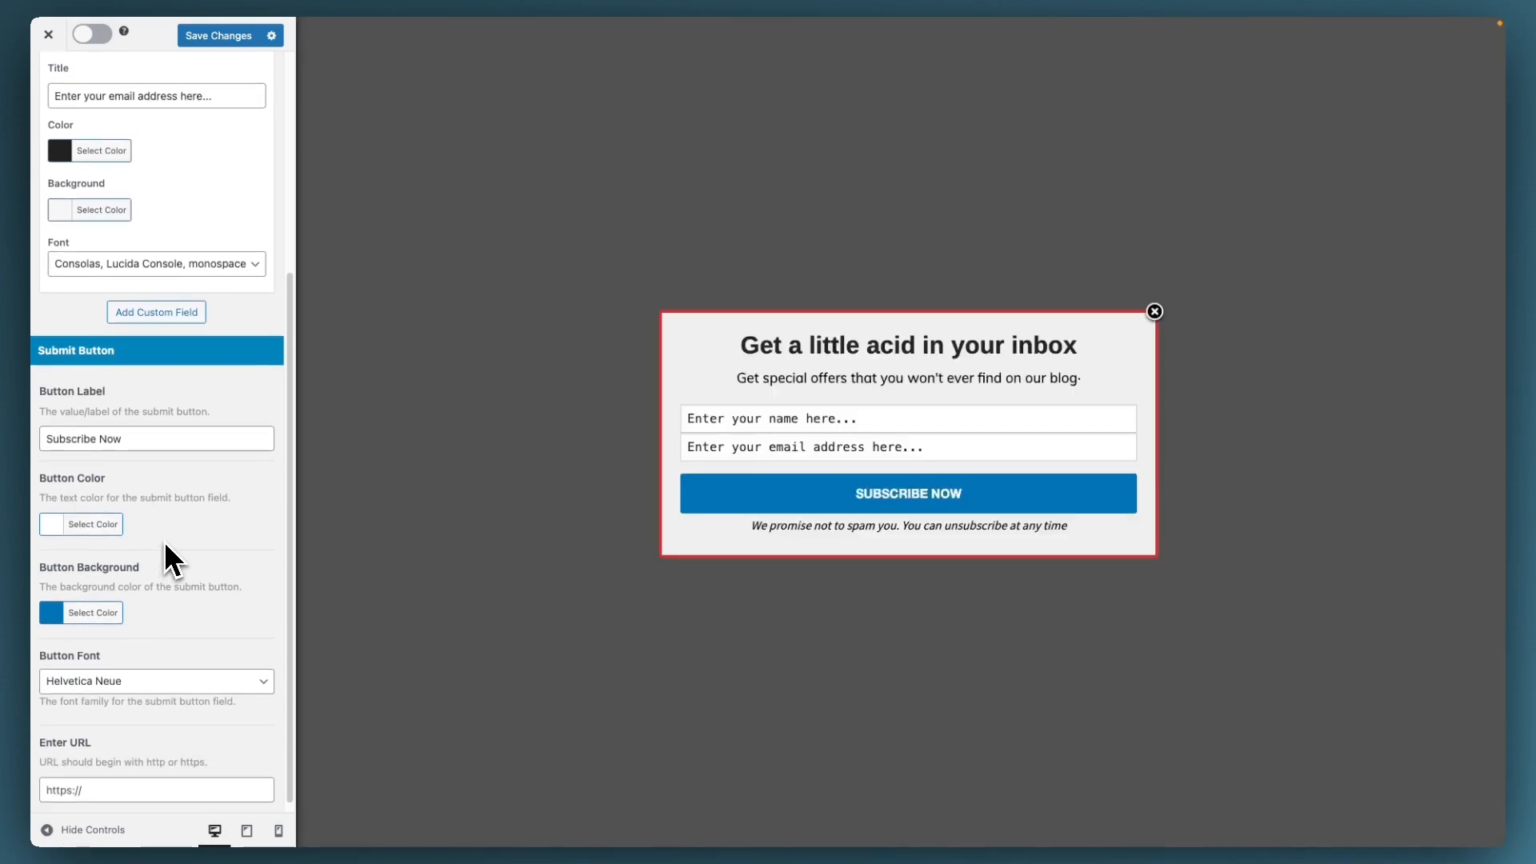
{"action": "left_click", "coordinate": [155, 446]}
{"action": "key", "text": "BackSpace"}
{"action": "key", "text": "BackSpace"}
{"action": "key", "text": "BackSpace"}
{"action": "key", "text": "BackSpace"}
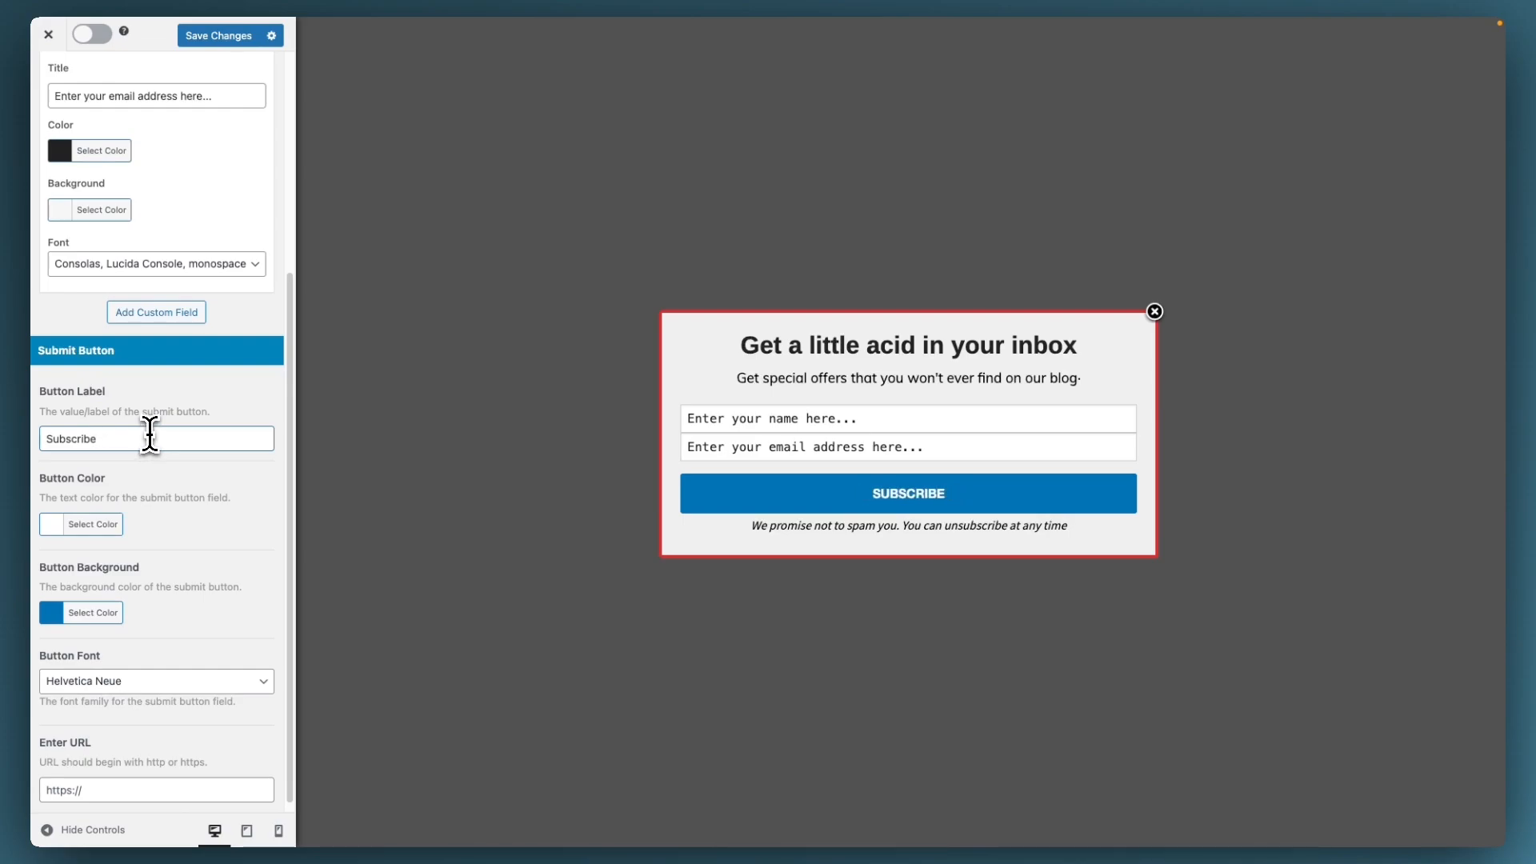
Step: Set the Subscribe button background colour to red
{"action": "left_click", "coordinate": [72, 612]}
{"action": "left_click", "coordinate": [91, 792]}
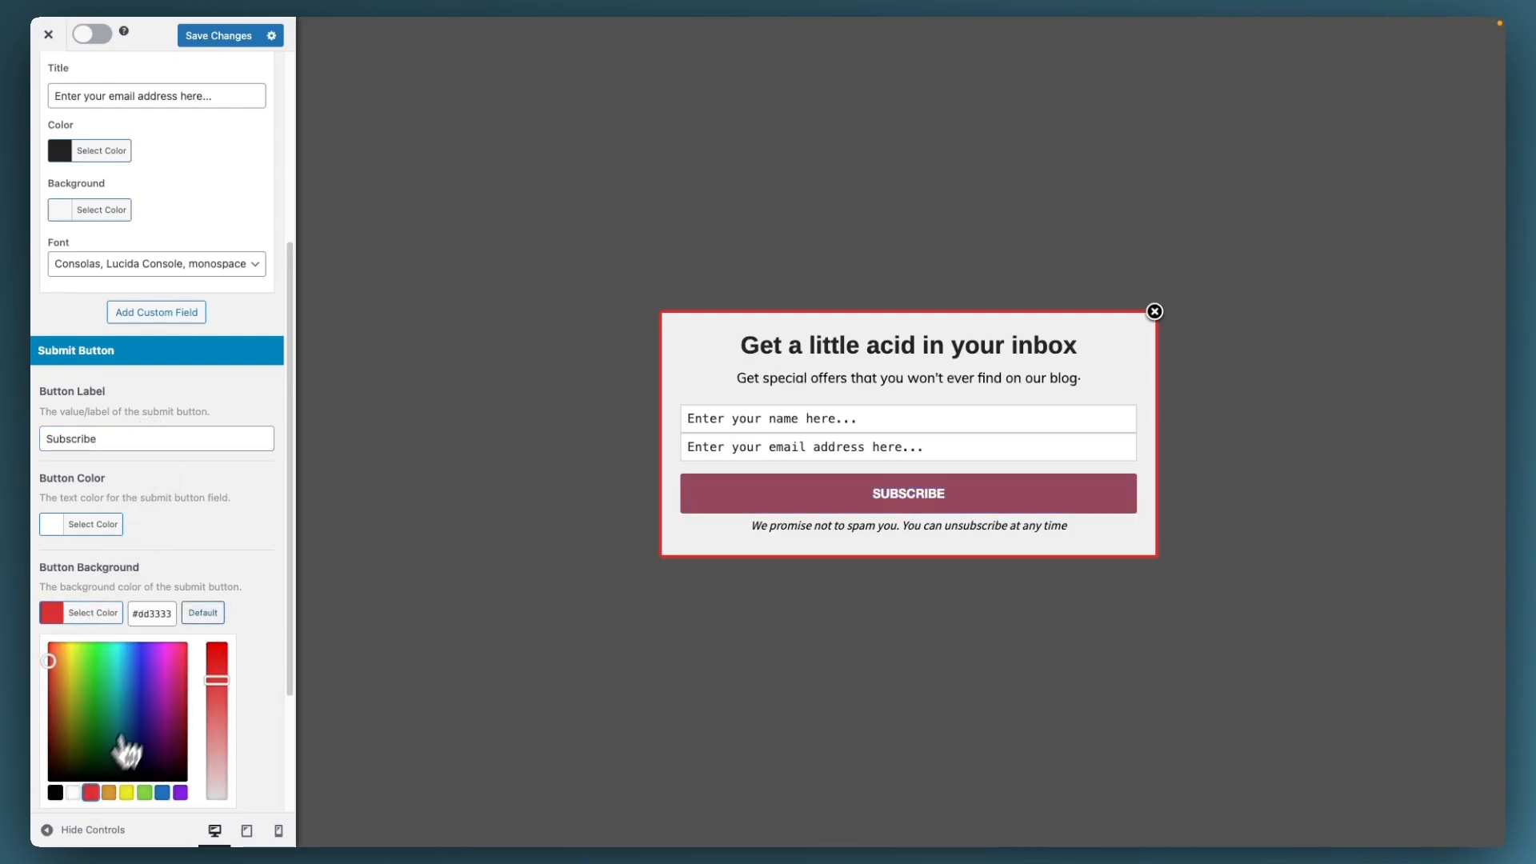
{"action": "left_click", "coordinate": [216, 592]}
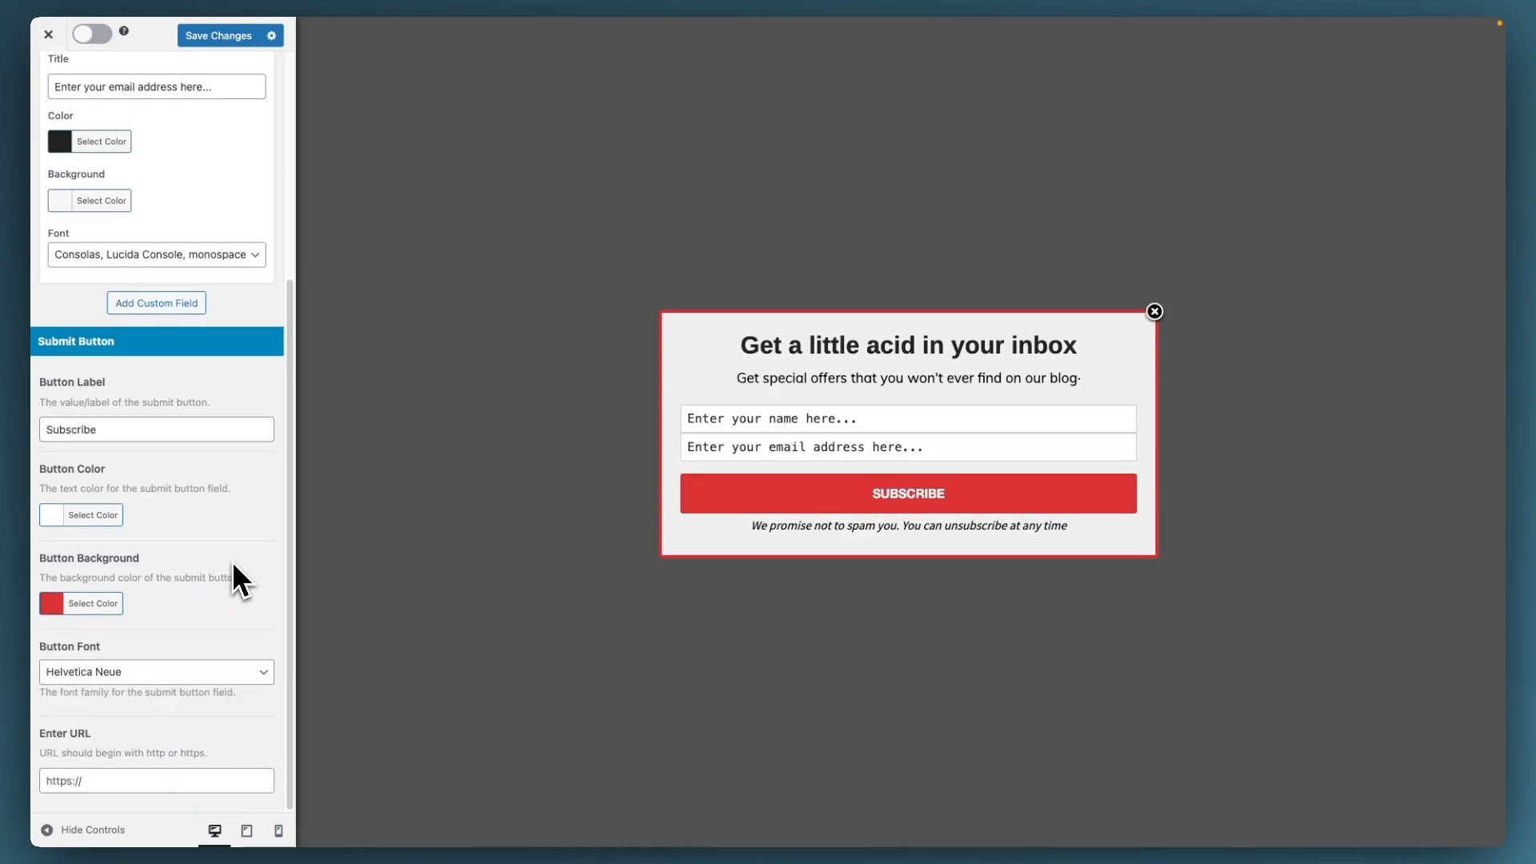
{"action": "scroll", "coordinate": [232, 560], "scroll_direction": "up", "scroll_amount": 4}
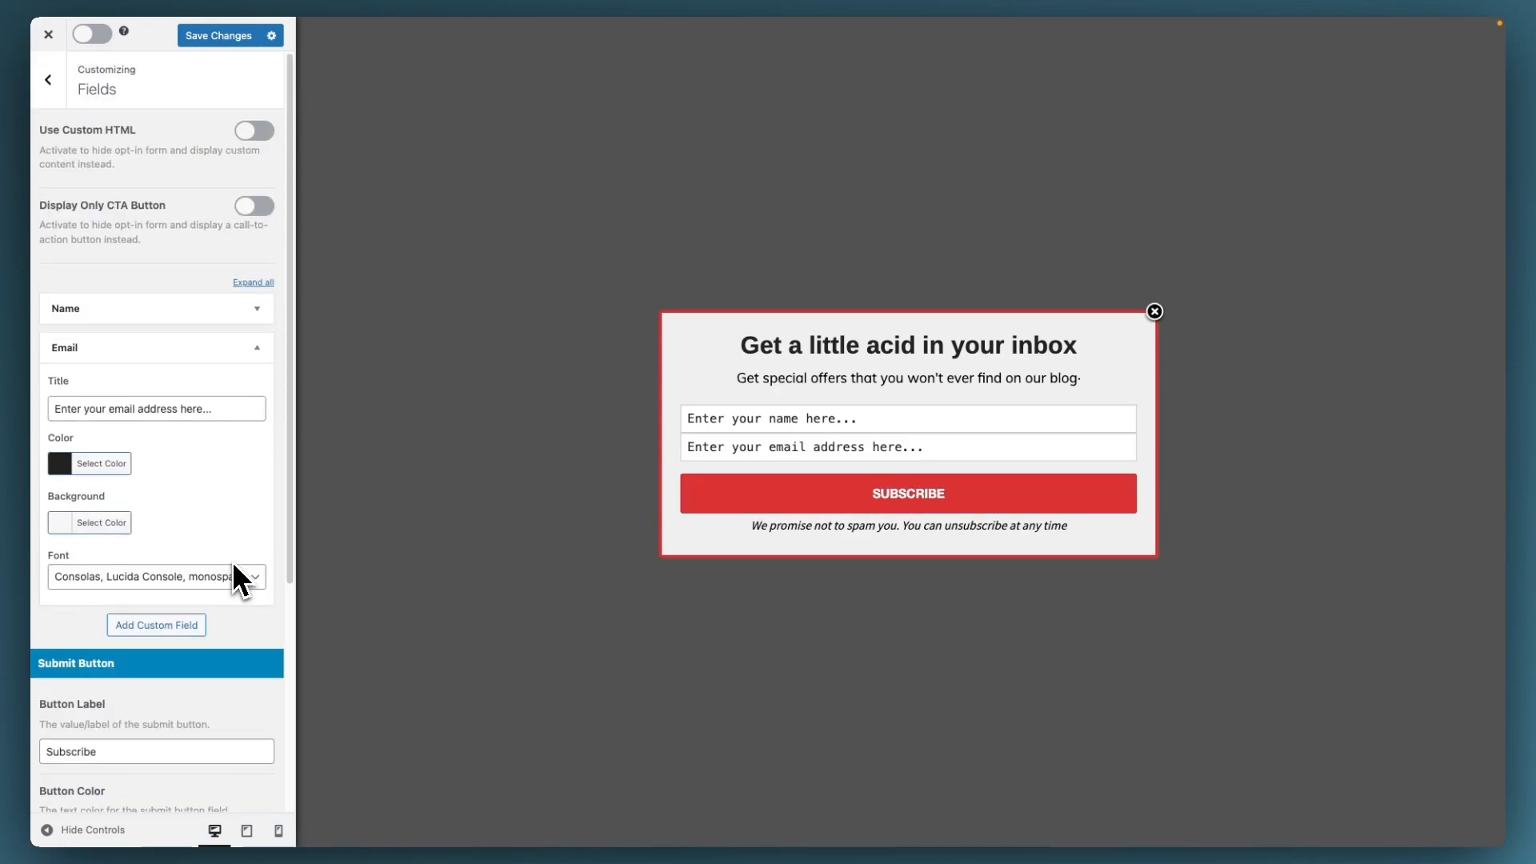
Step: Review the Configuration settings, leaving Sound Effect at None and cookie durations at 30
{"action": "left_click", "coordinate": [50, 82]}
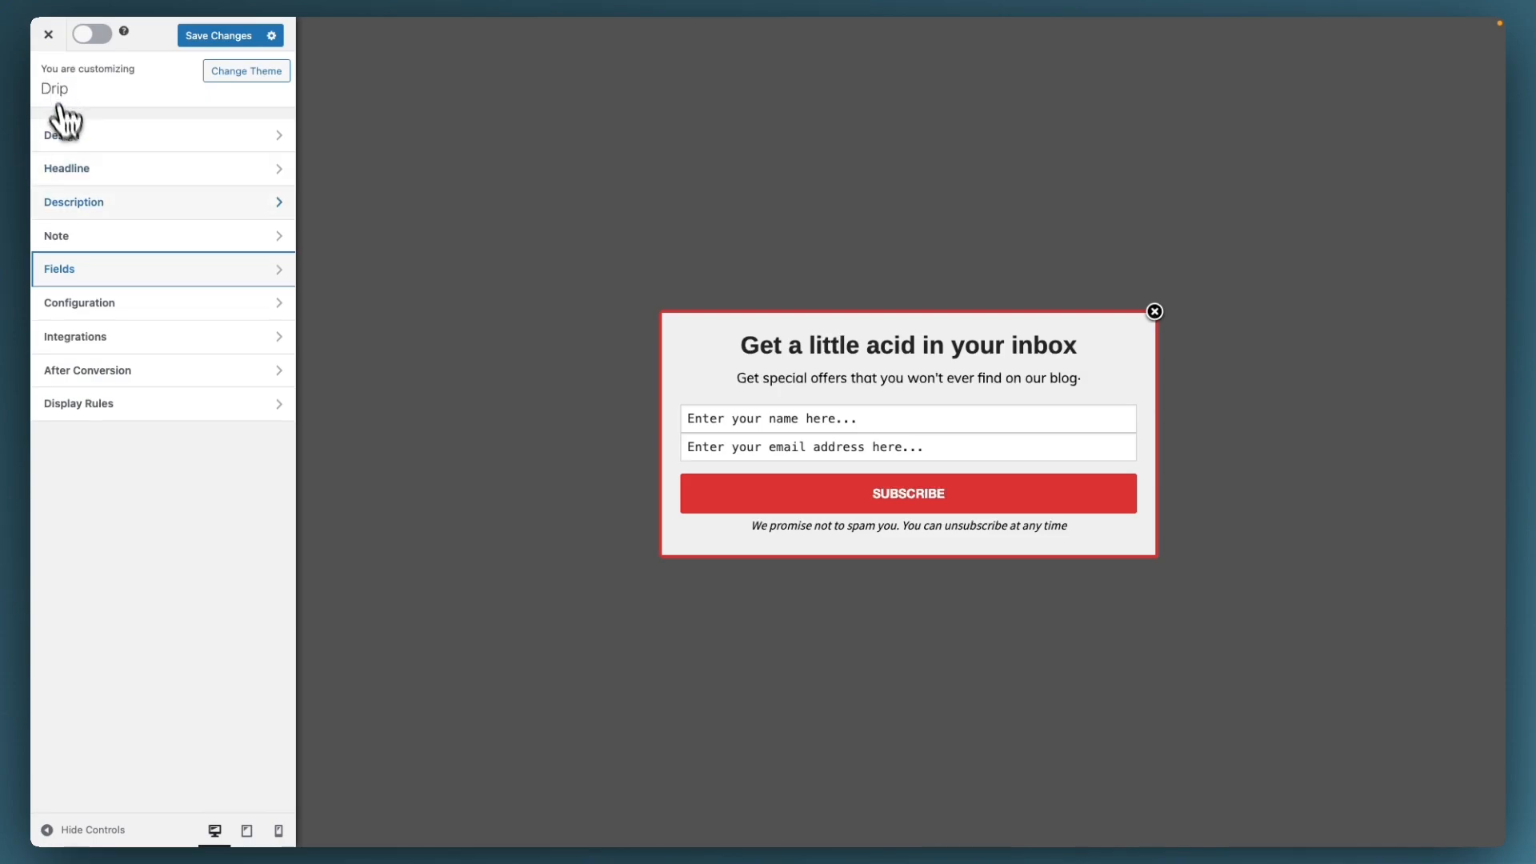
{"action": "left_click", "coordinate": [136, 302]}
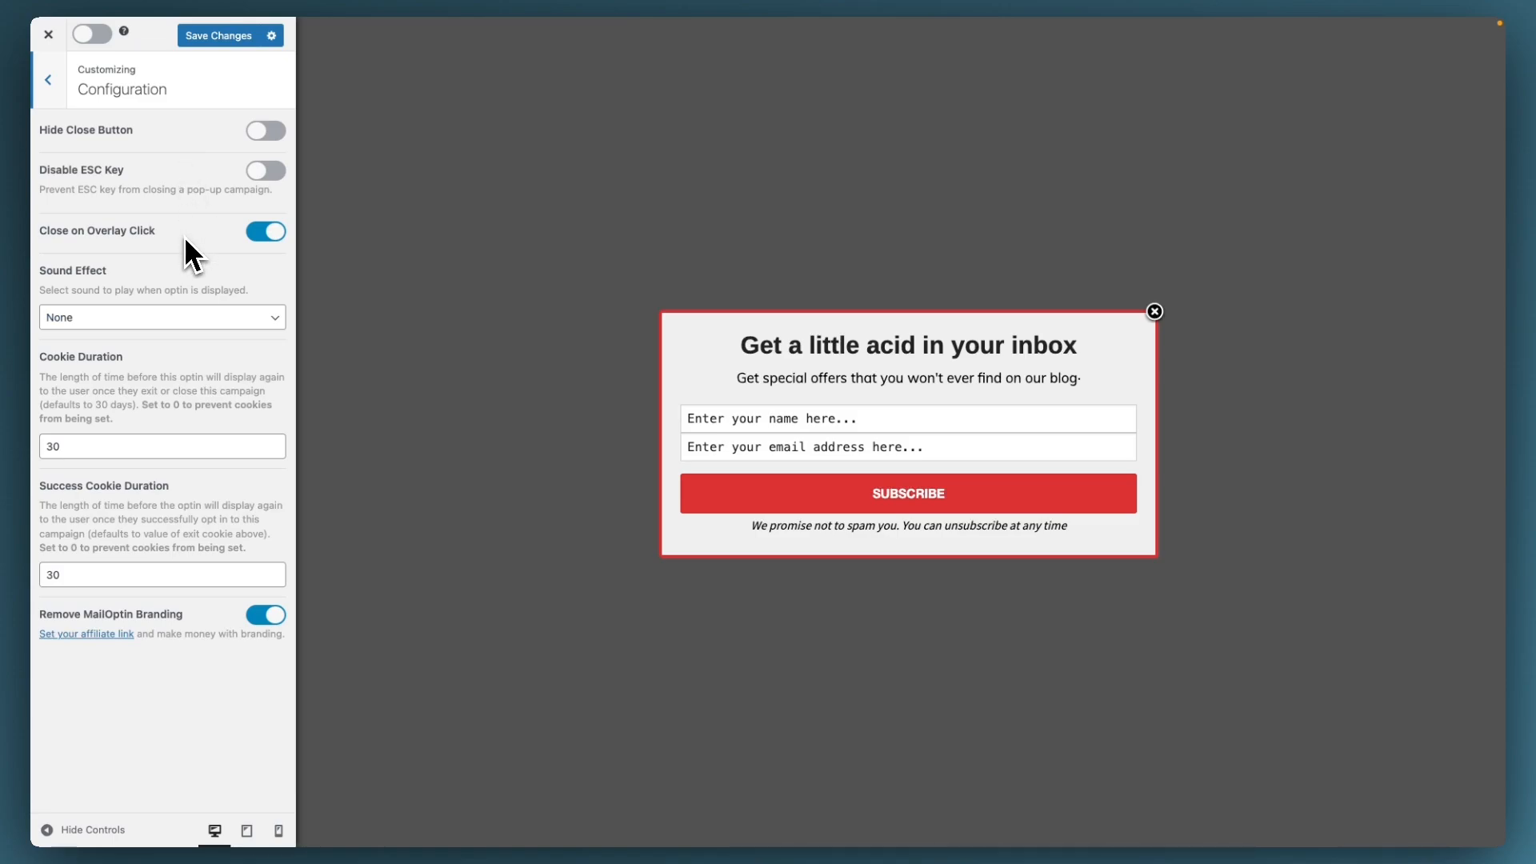
{"action": "left_click", "coordinate": [186, 316]}
{"action": "left_click", "coordinate": [185, 317]}
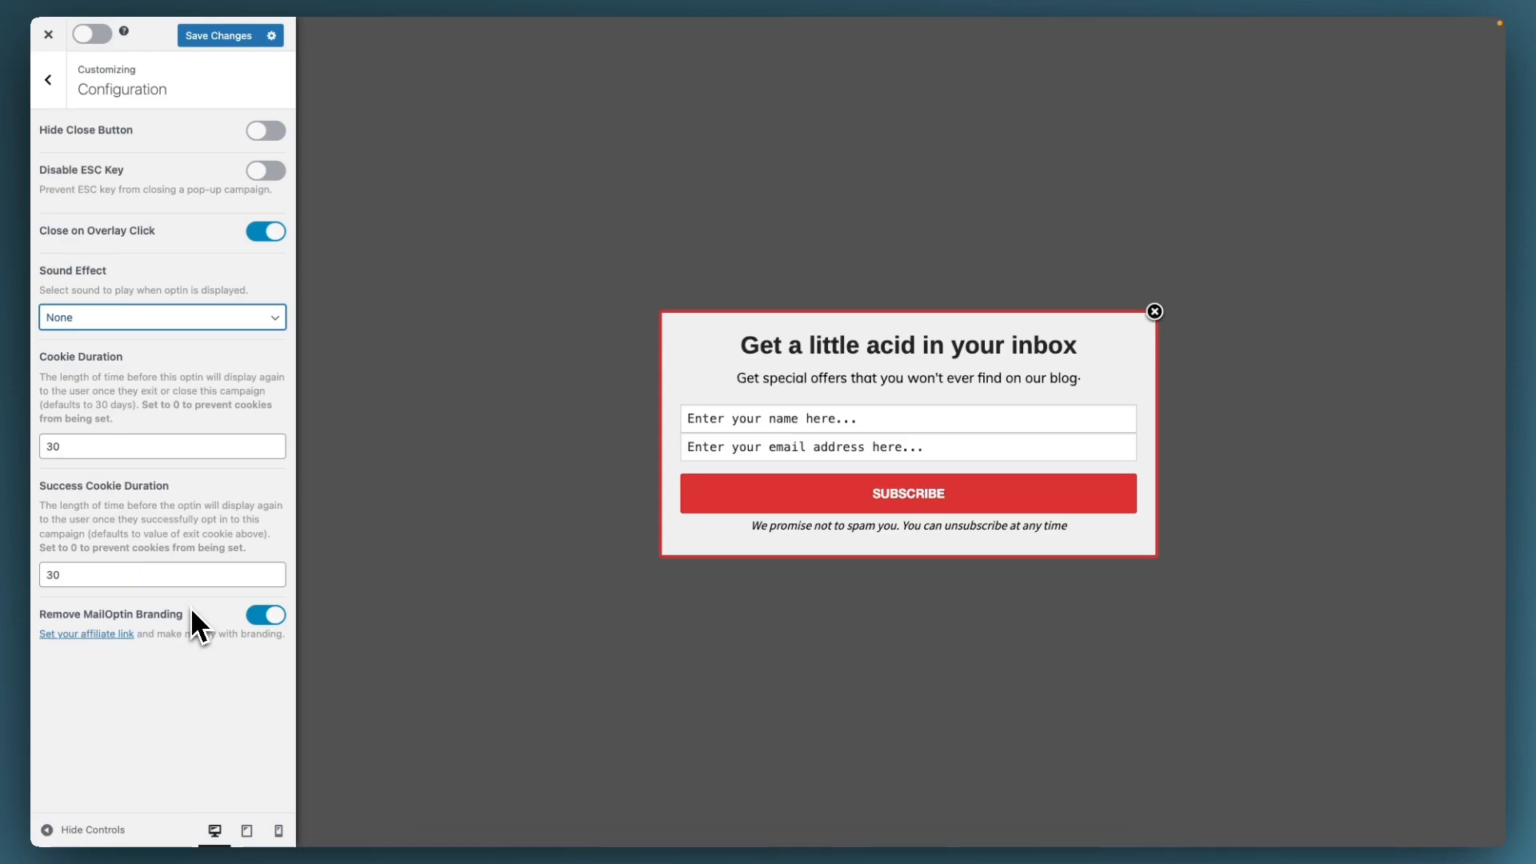
{"action": "left_click", "coordinate": [64, 104]}
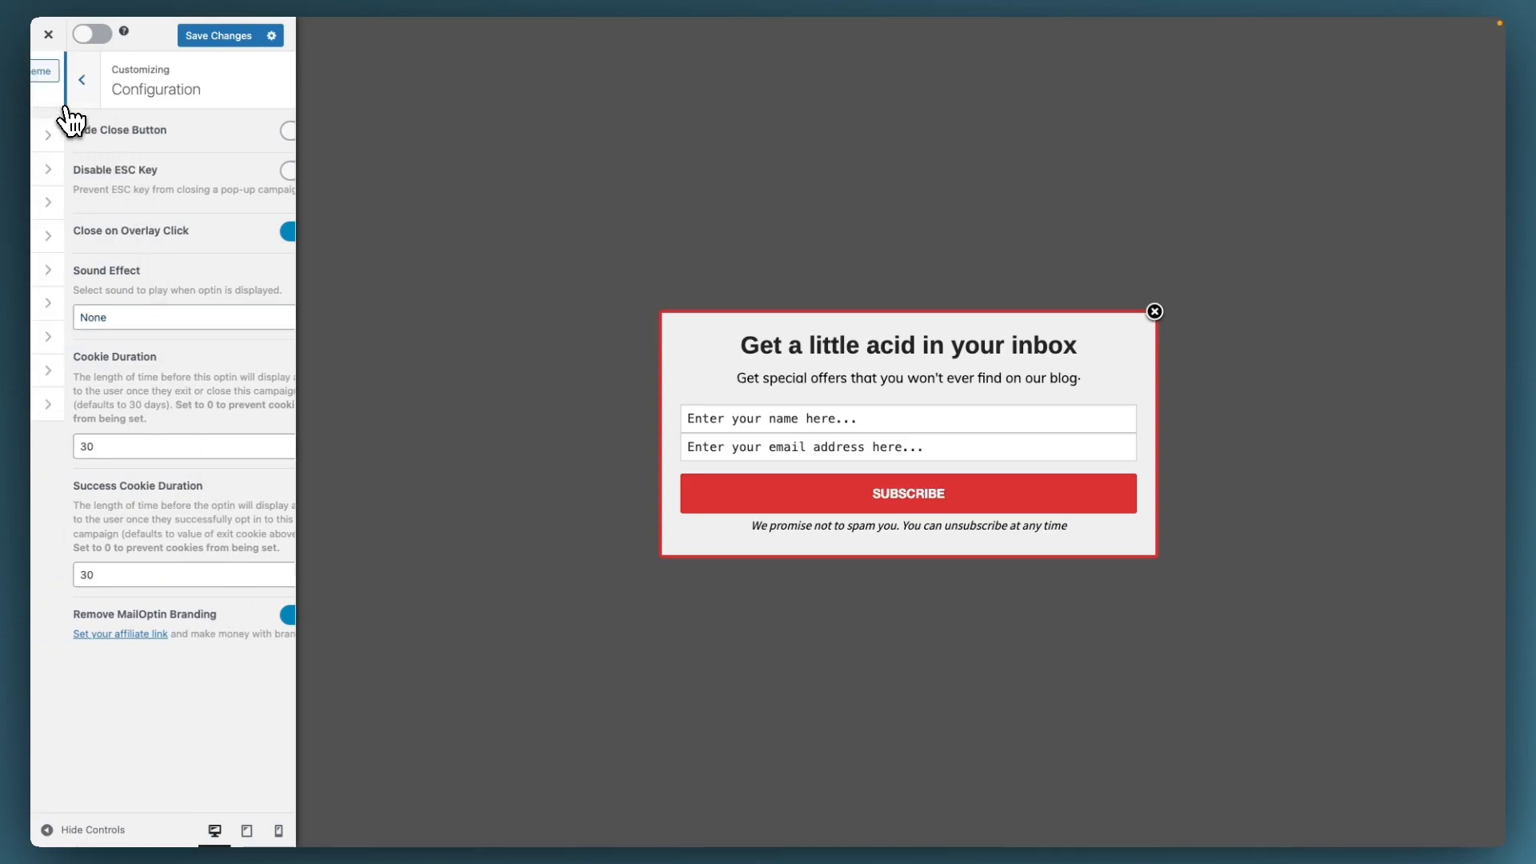
Step: Add a Drip integration sending signups to the All People list, then view After Conversion
{"action": "left_click", "coordinate": [156, 336]}
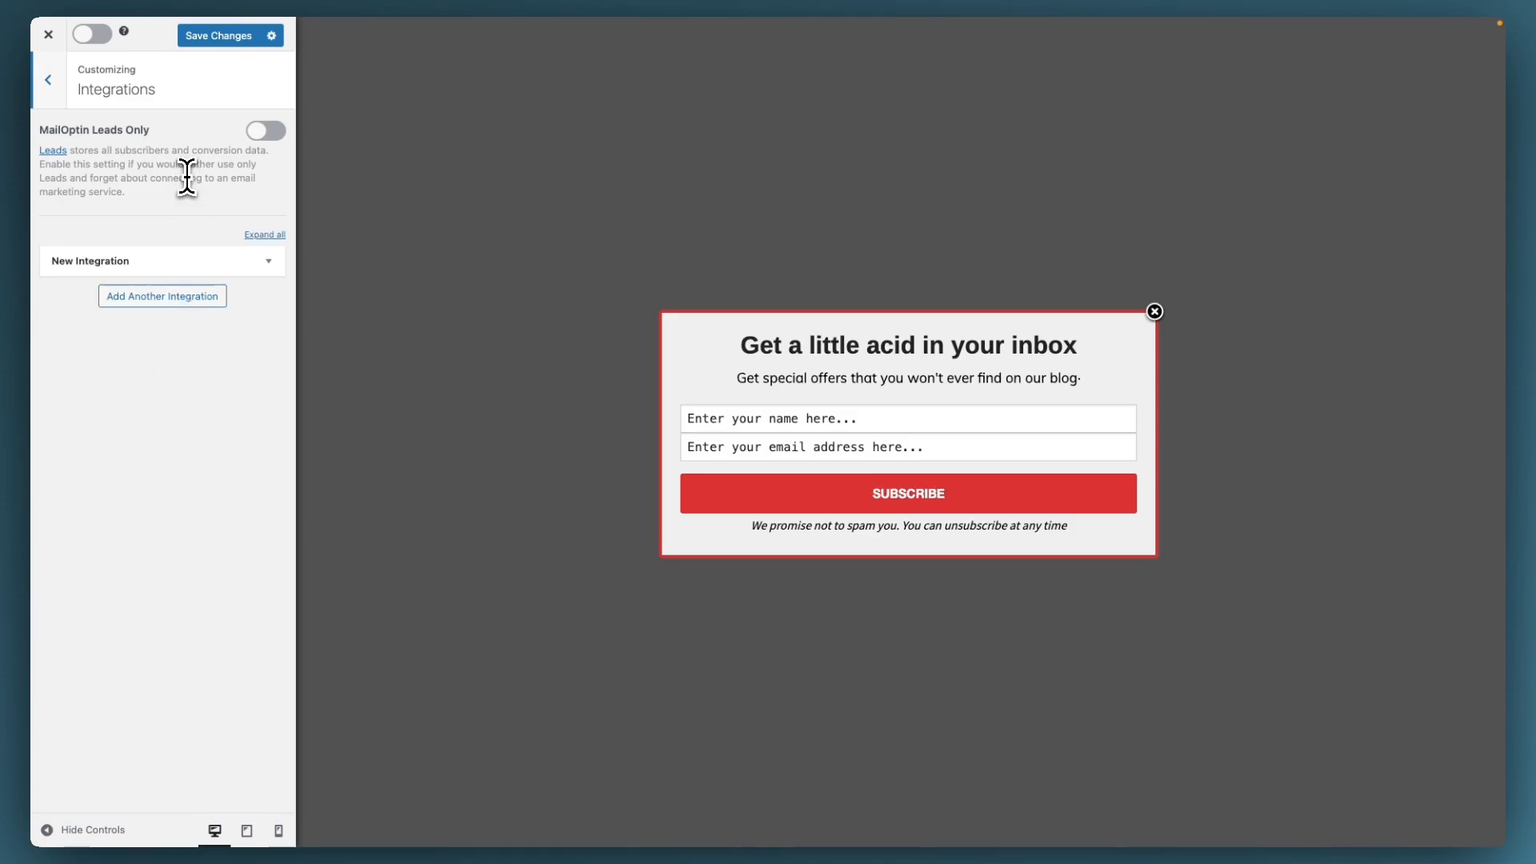
{"action": "left_click", "coordinate": [266, 263]}
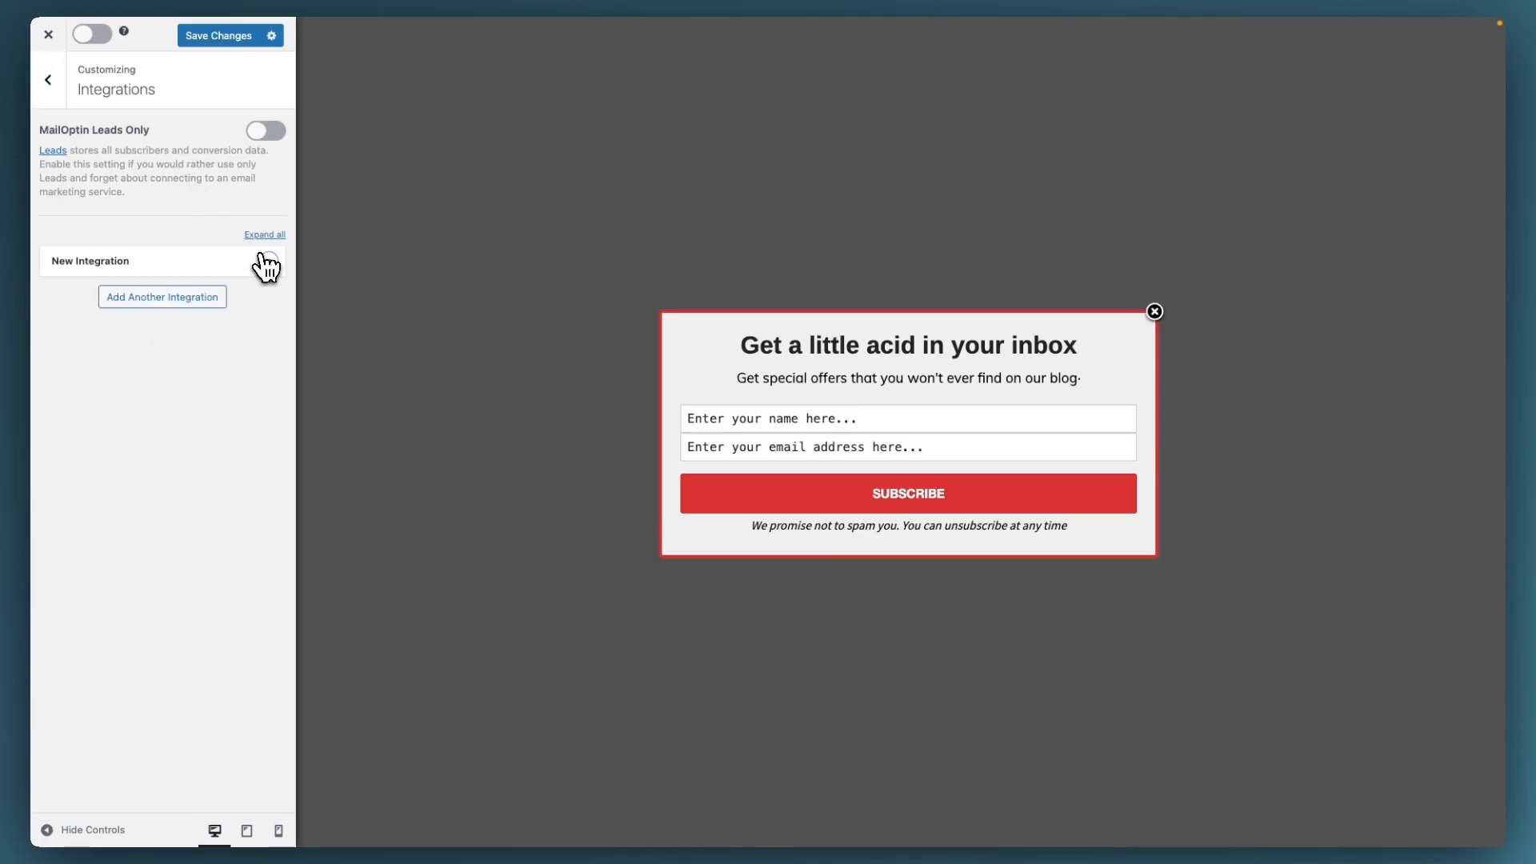
{"action": "left_click", "coordinate": [267, 321]}
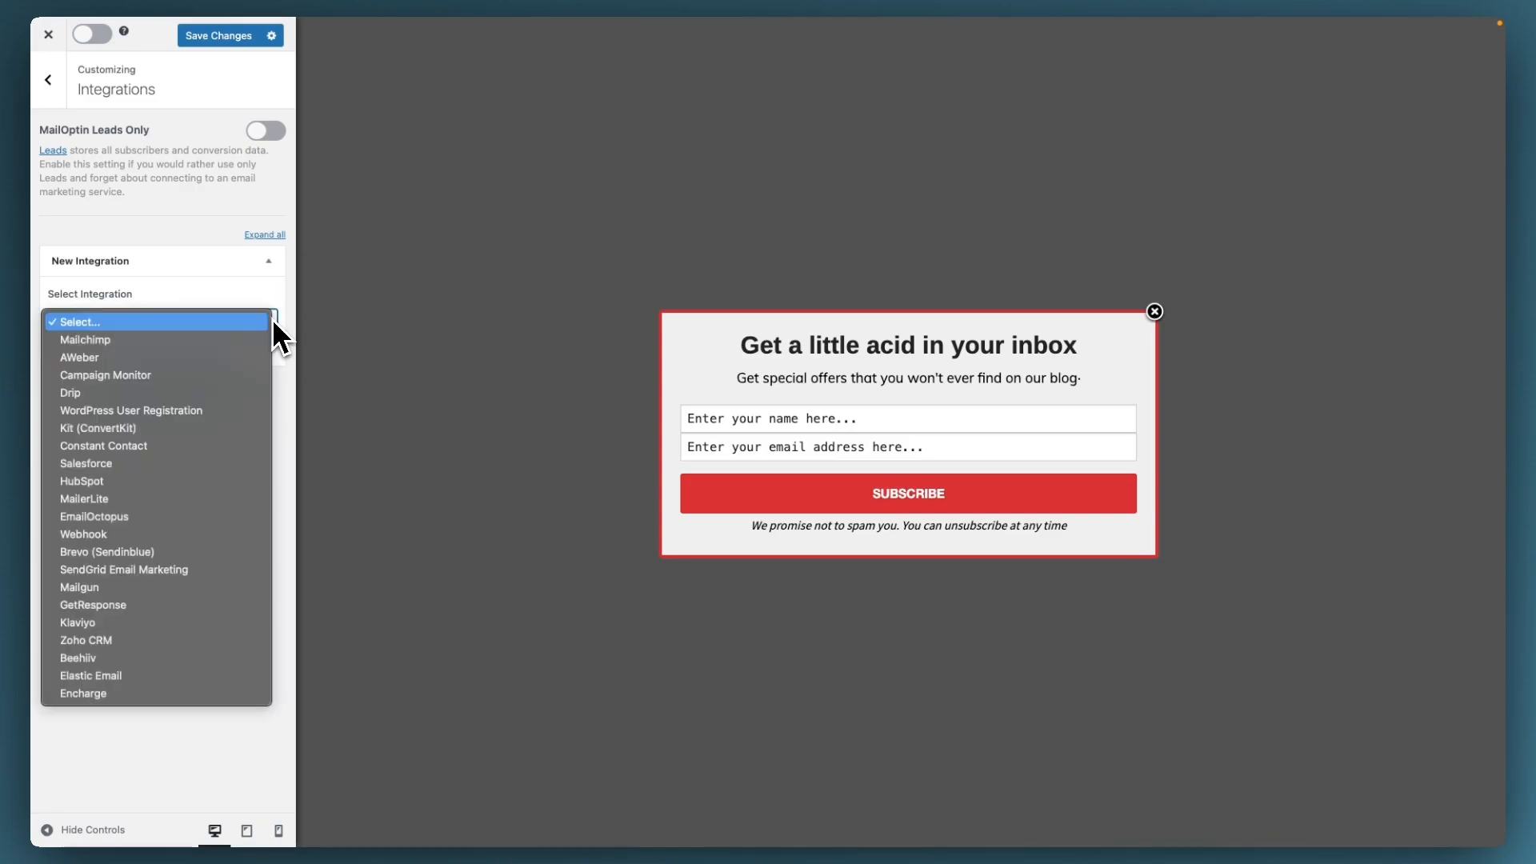
{"action": "left_click", "coordinate": [152, 392]}
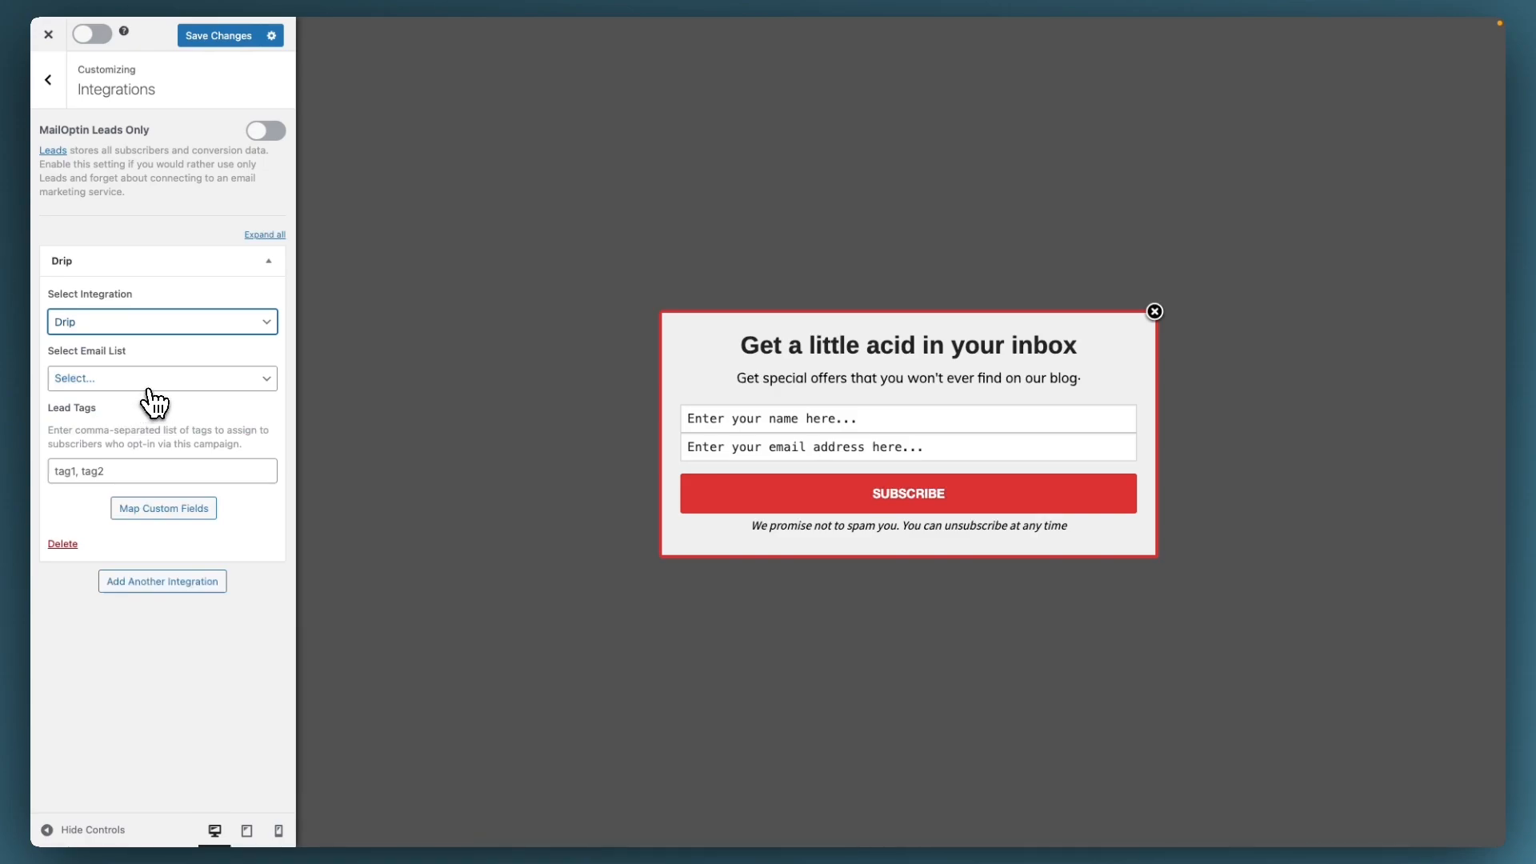
{"action": "left_click", "coordinate": [152, 384]}
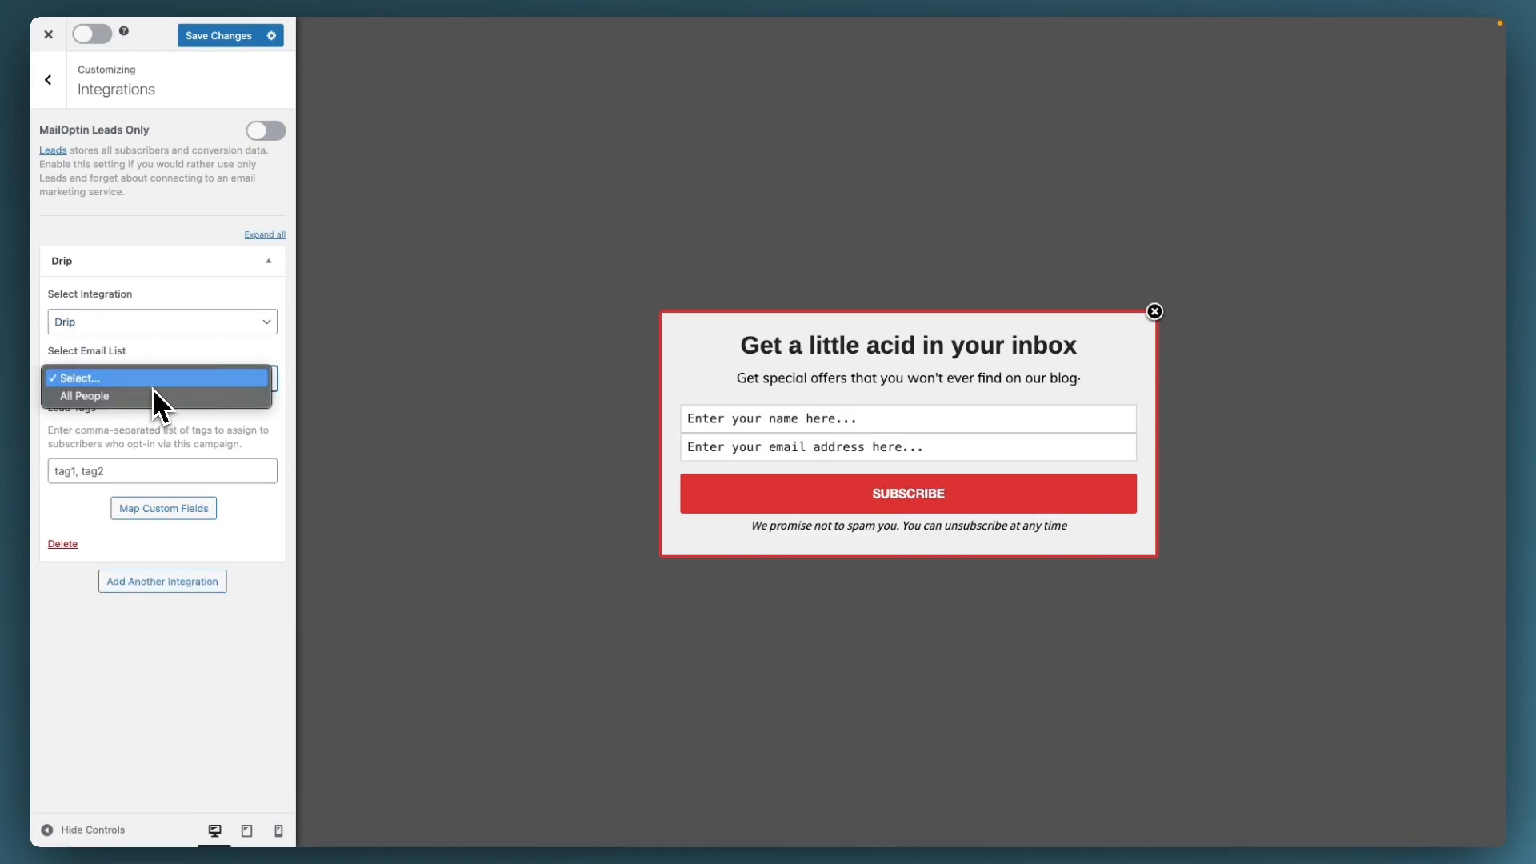
{"action": "left_click", "coordinate": [146, 395]}
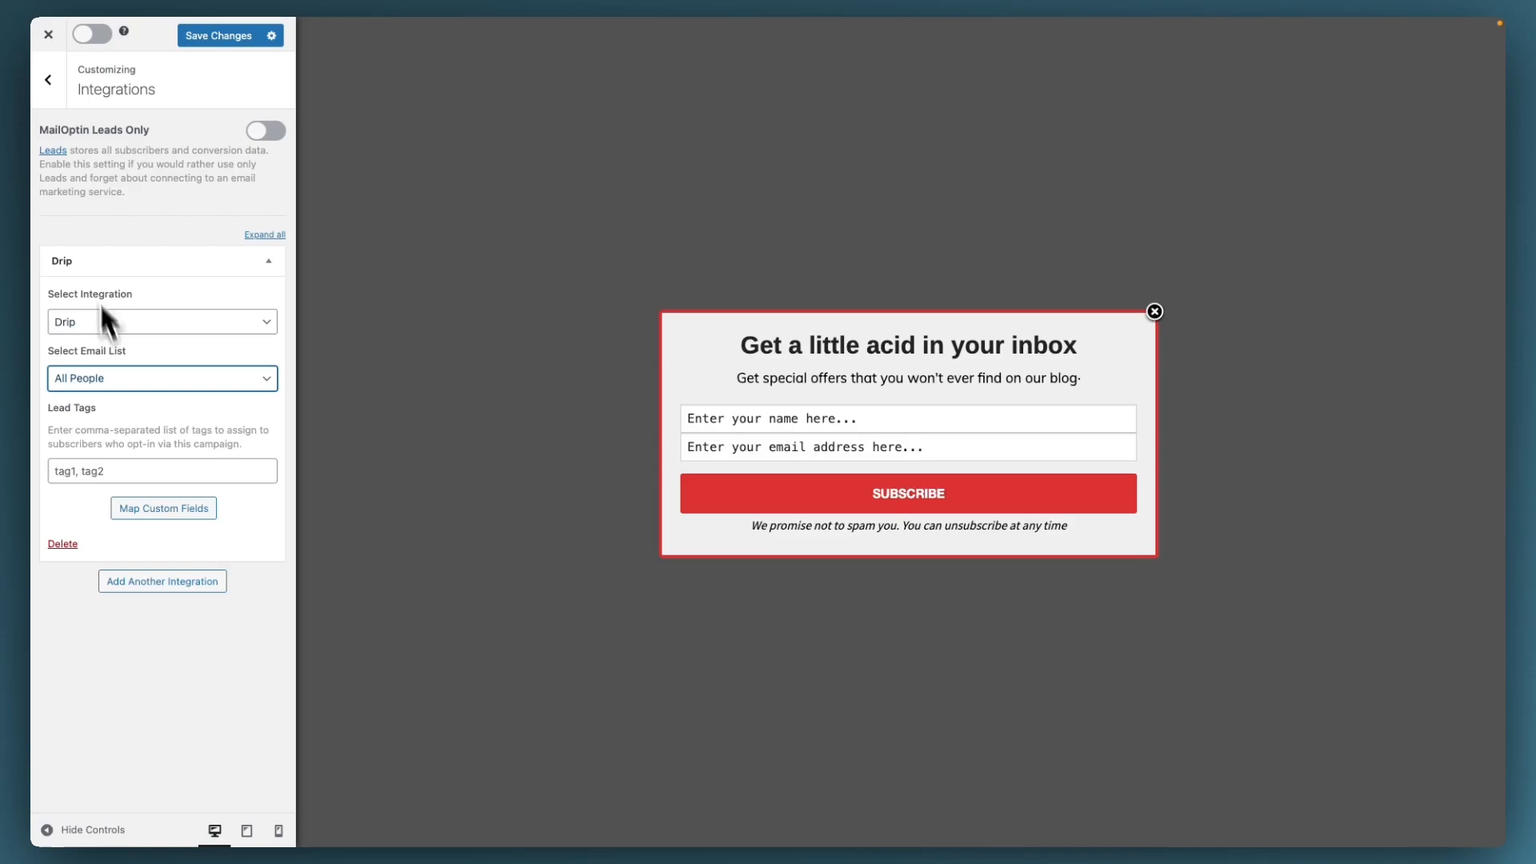
{"action": "left_click", "coordinate": [53, 100]}
{"action": "left_click", "coordinate": [144, 370]}
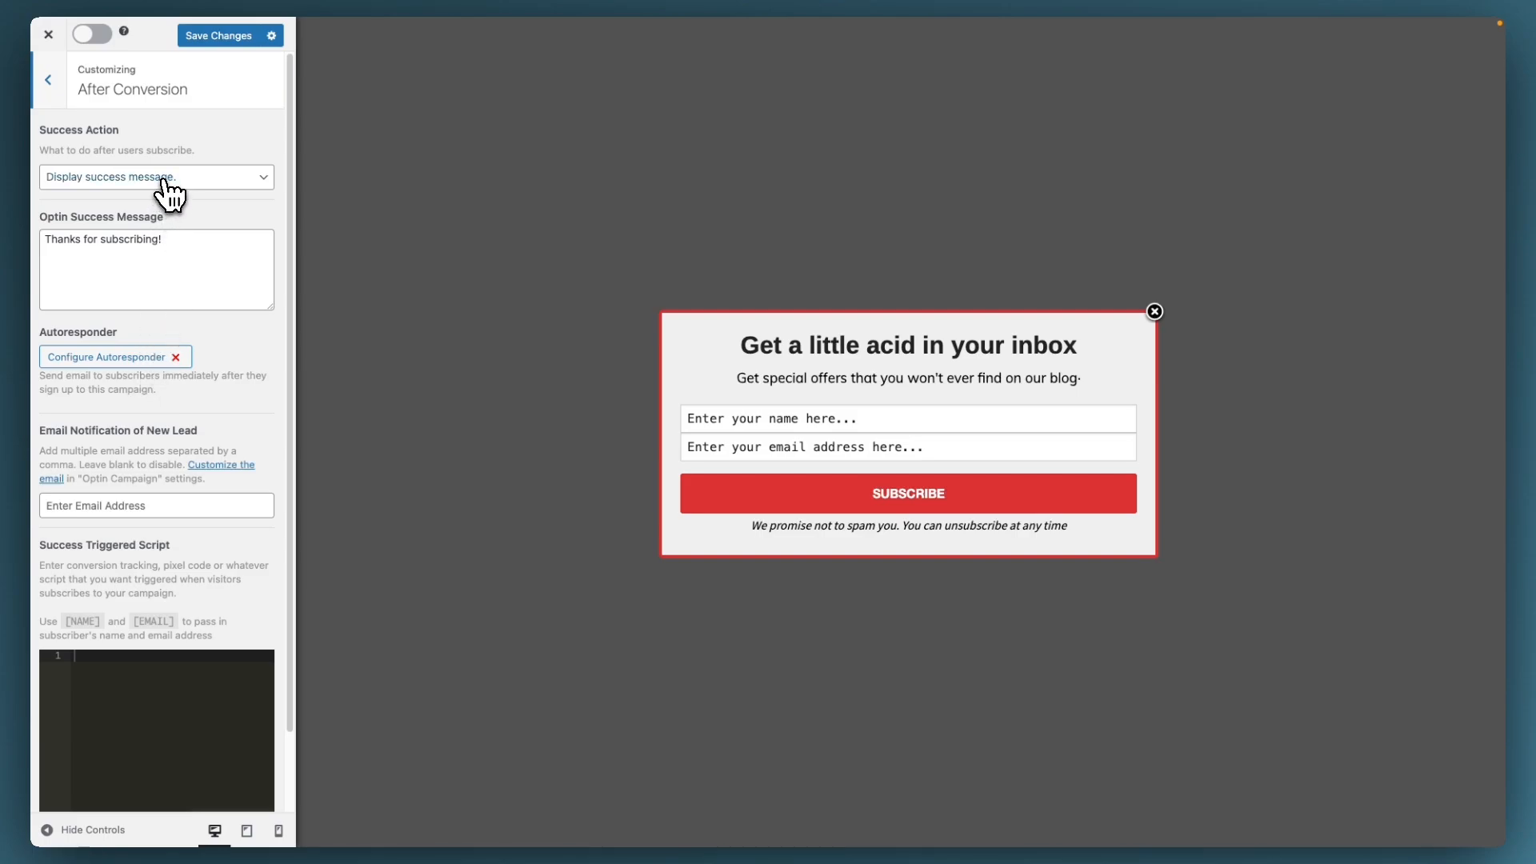
Step: Turn on the display rule that shows the optin after 3 seconds
{"action": "left_click", "coordinate": [58, 96]}
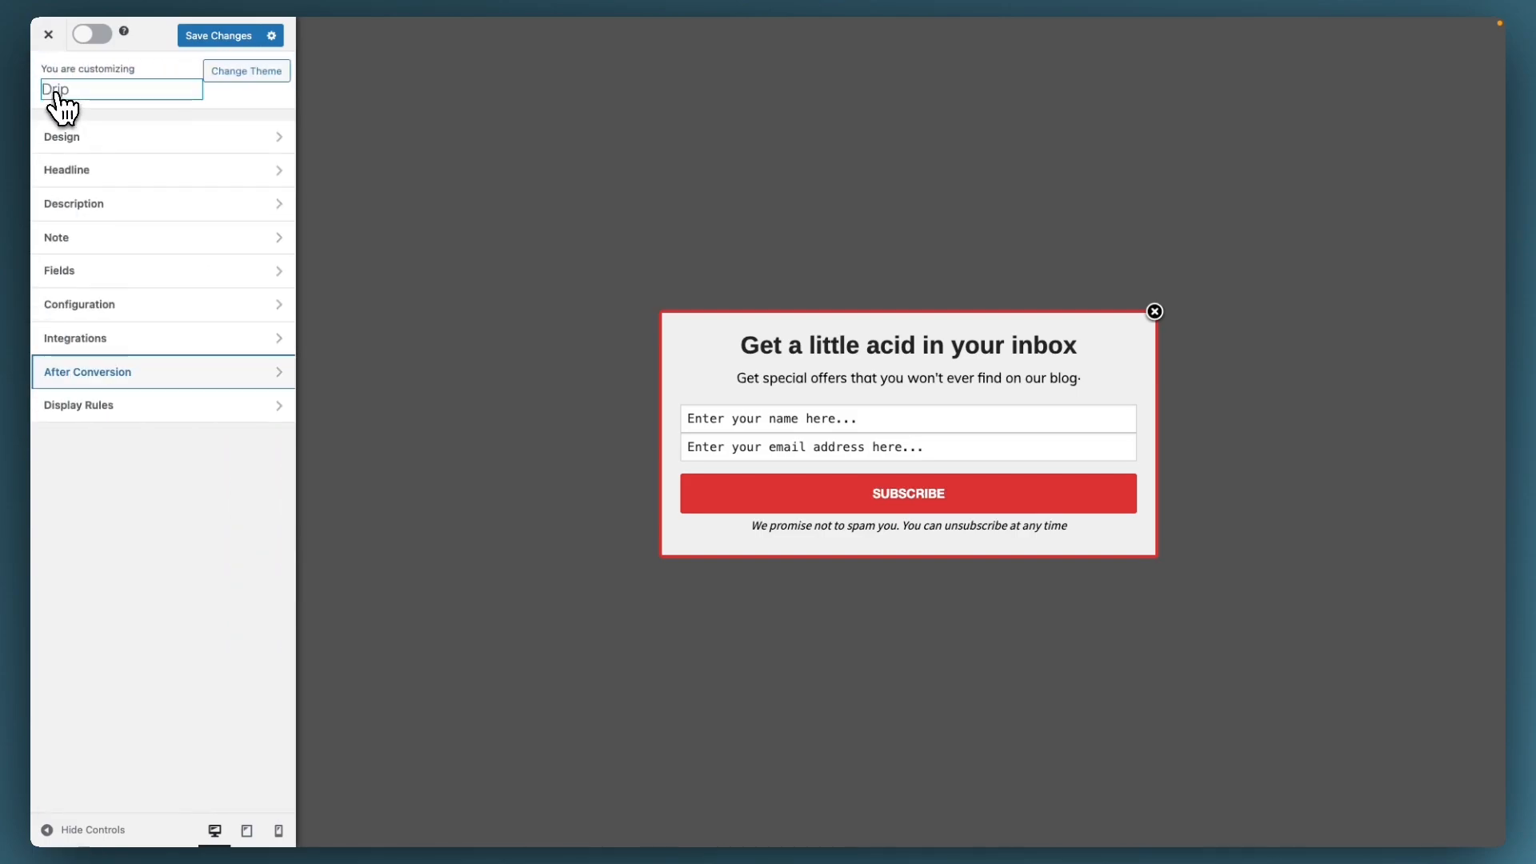
{"action": "left_click", "coordinate": [167, 410]}
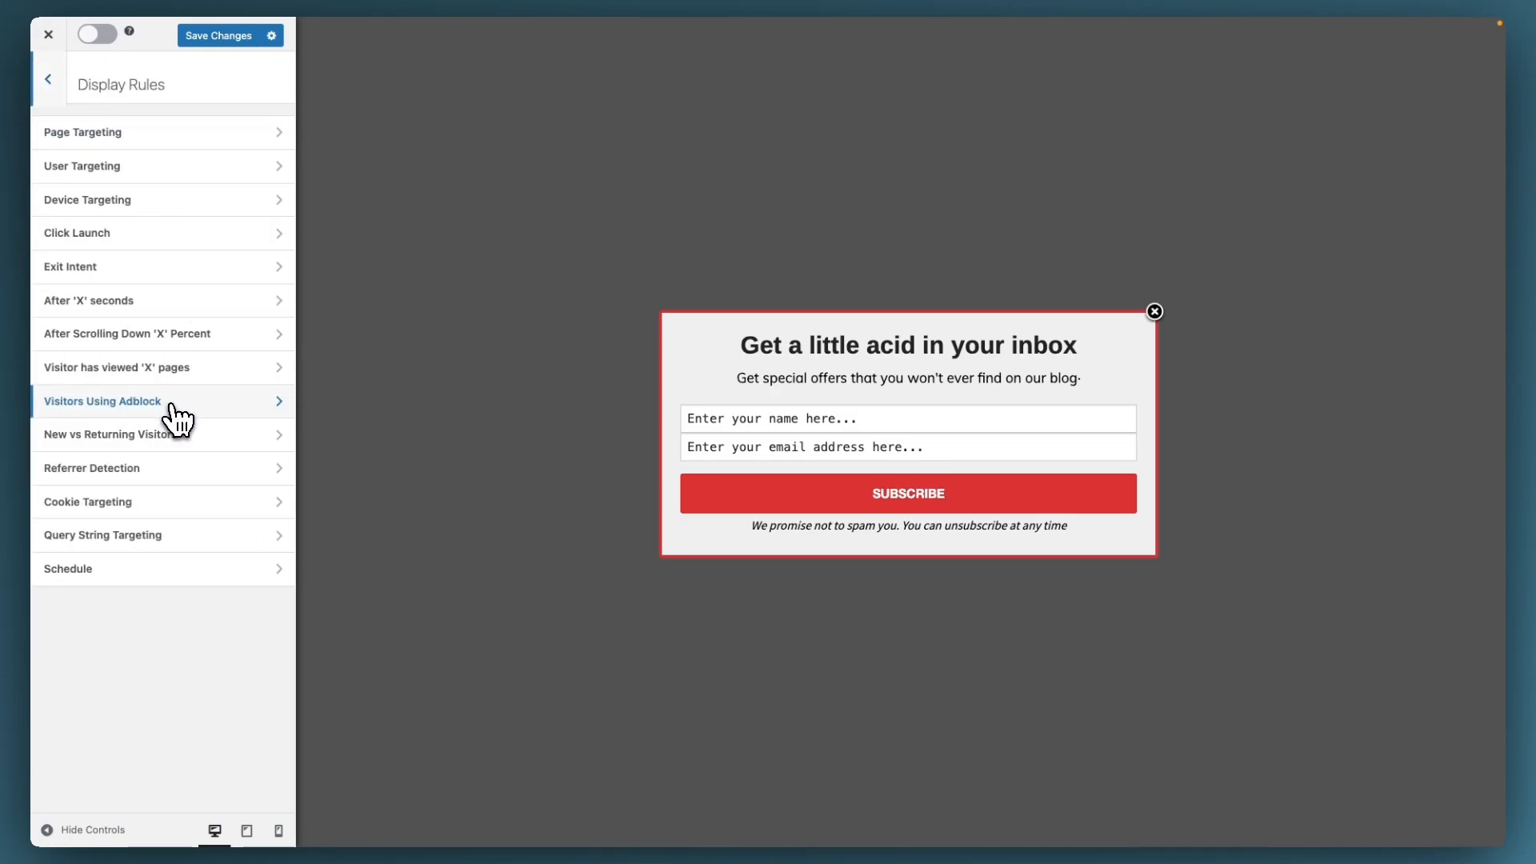
{"action": "left_click", "coordinate": [130, 310]}
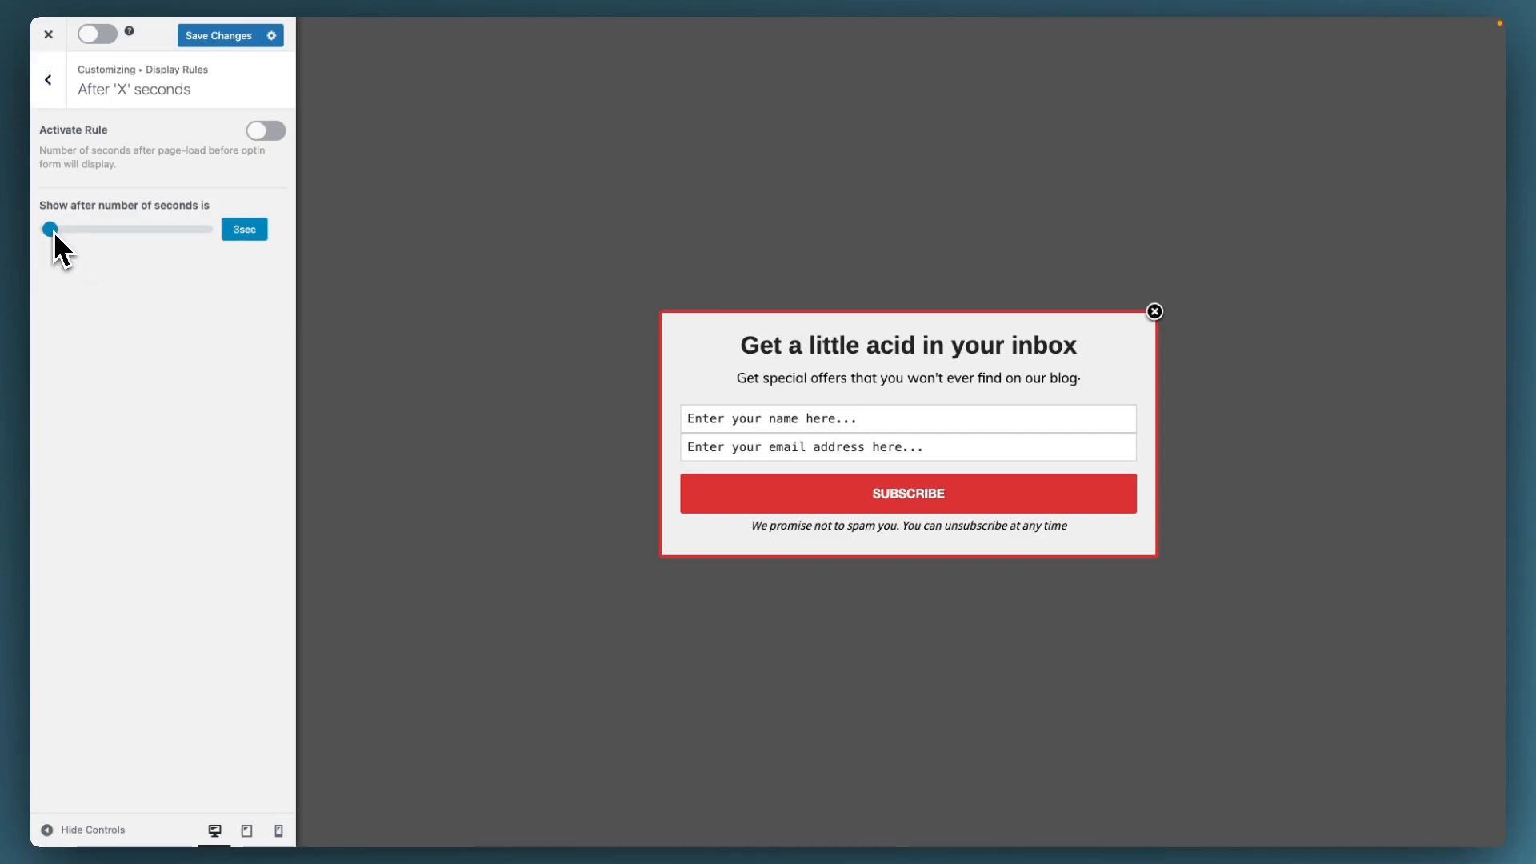
{"action": "left_click", "coordinate": [256, 134]}
Step: Save the optin, activate the campaign, and close the customizer back to the Optin Campaigns list
{"action": "left_click", "coordinate": [228, 36]}
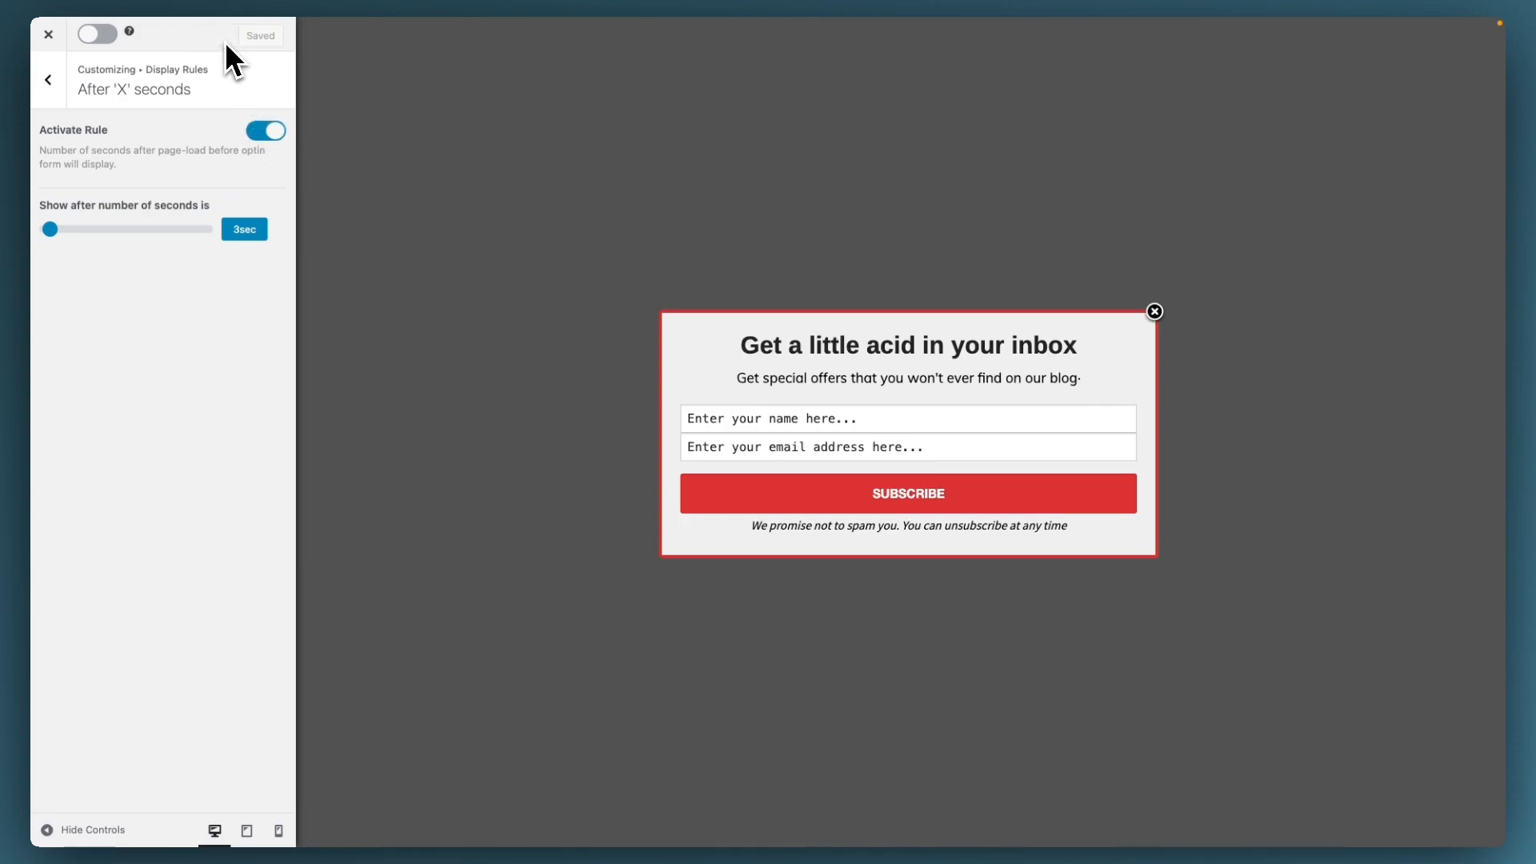
{"action": "left_click", "coordinate": [96, 36]}
{"action": "left_click", "coordinate": [50, 80]}
{"action": "left_click", "coordinate": [52, 83]}
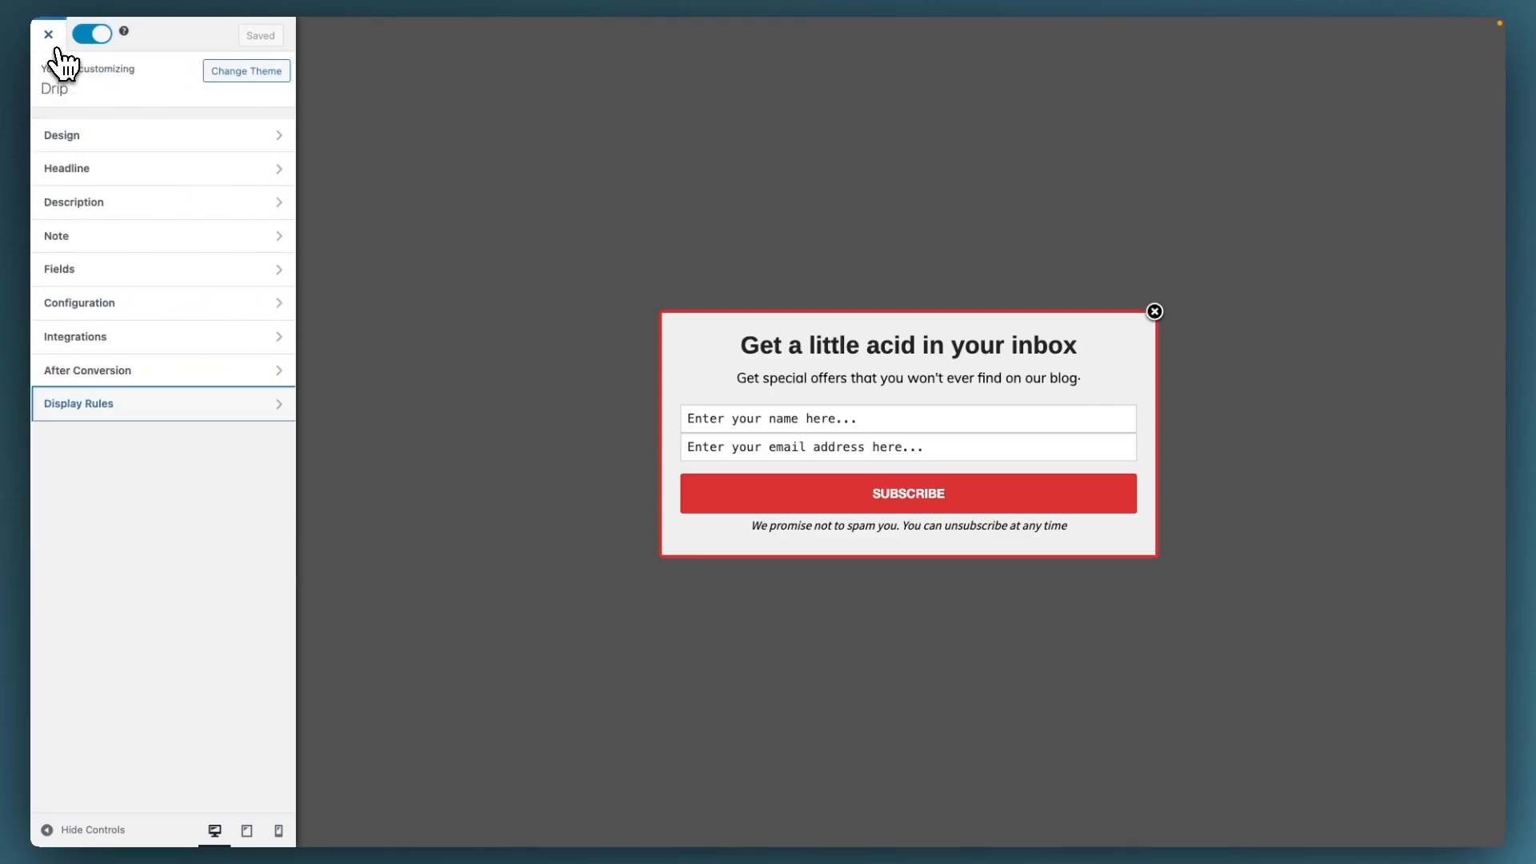
{"action": "left_click", "coordinate": [50, 36]}
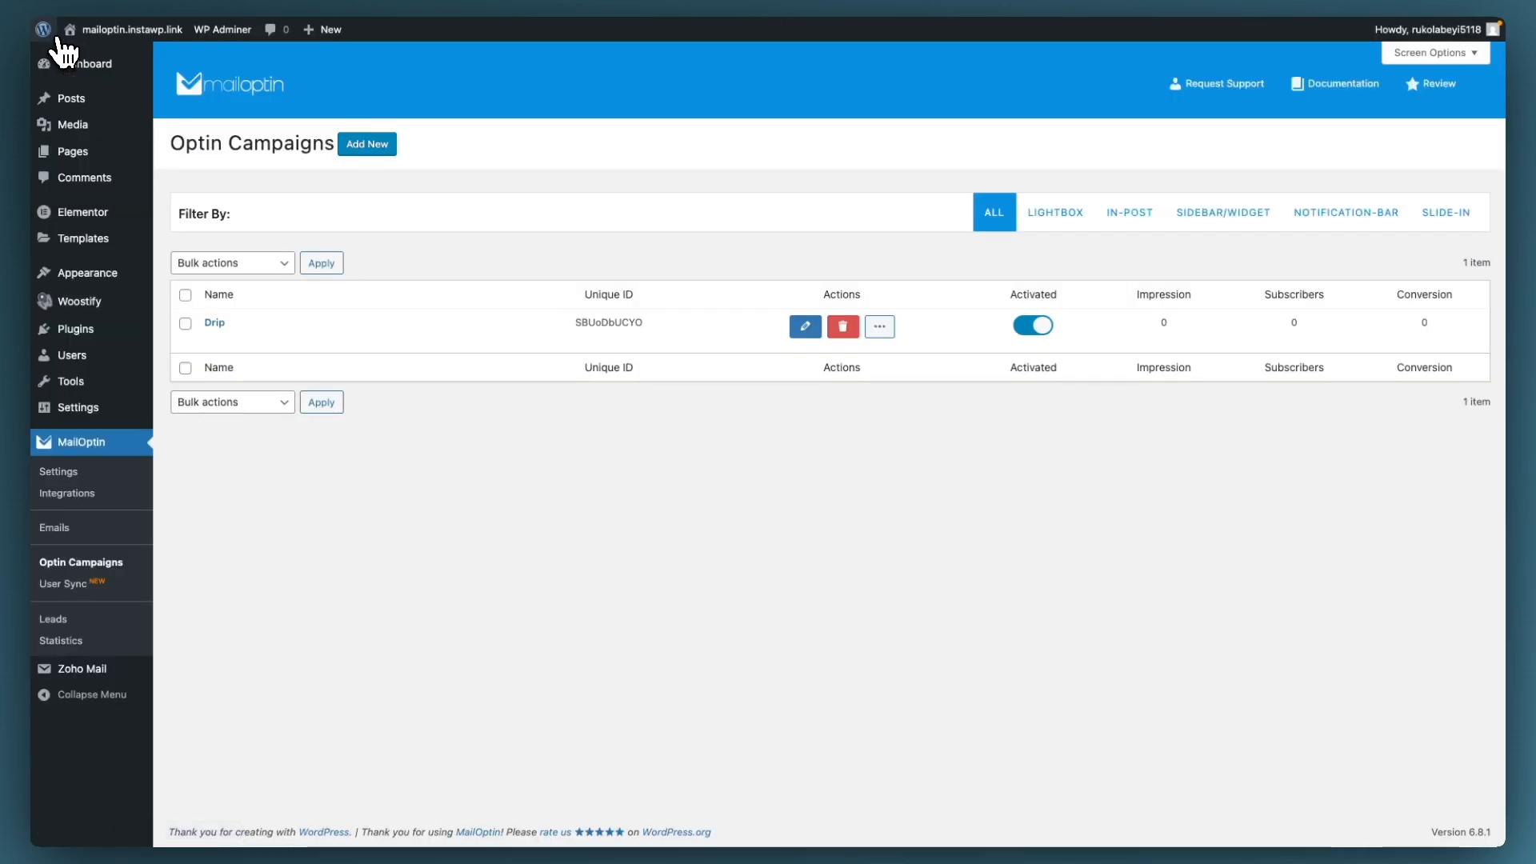
Step: On the live site in a new tab, submit a test name and e-mail through the Subscribe popup
{"action": "right_click", "coordinate": [97, 58]}
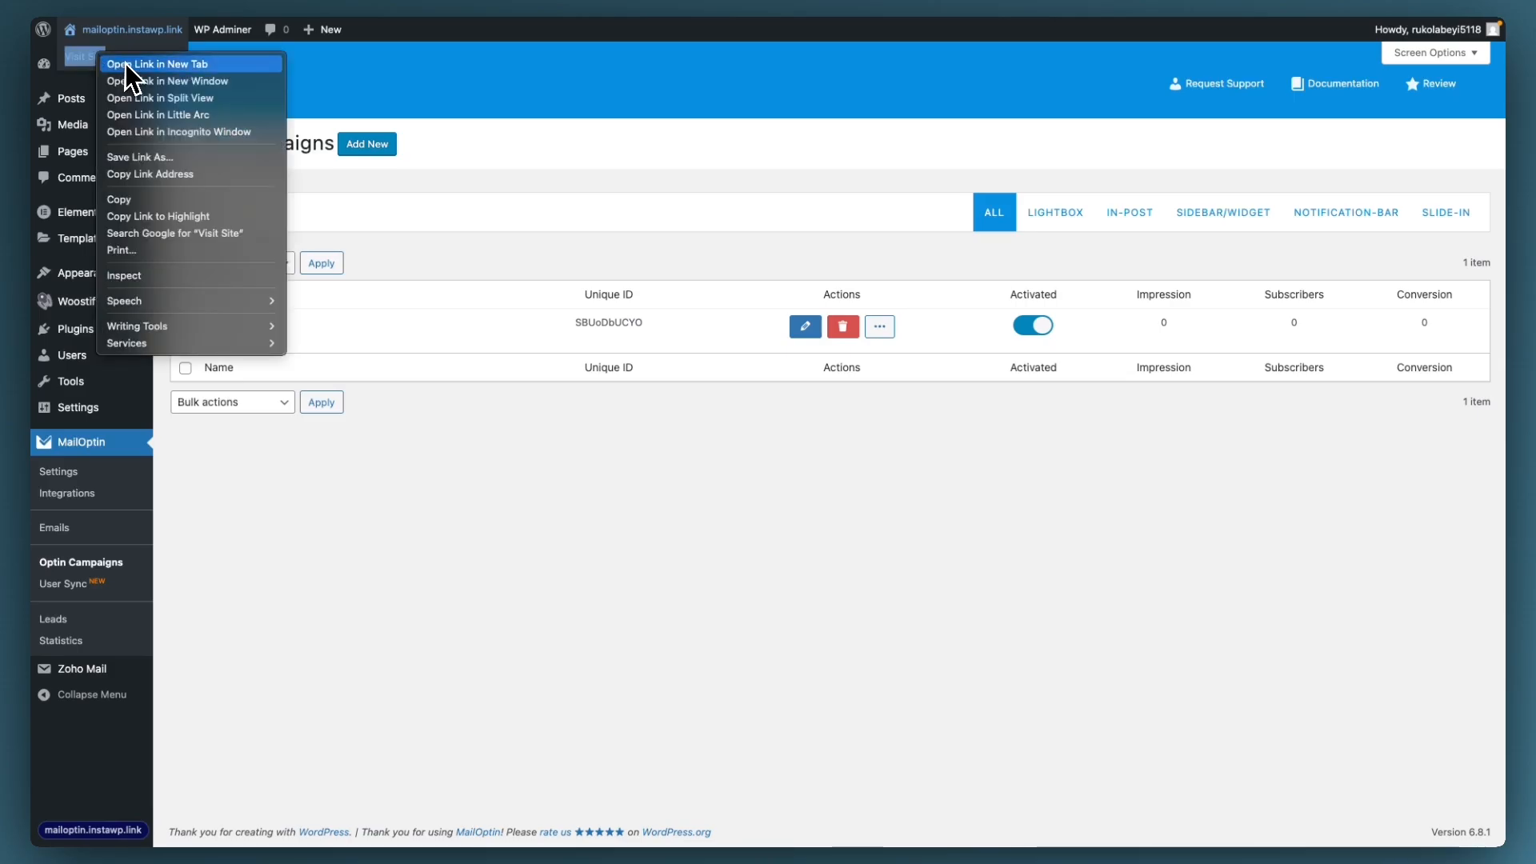
{"action": "left_click", "coordinate": [123, 62]}
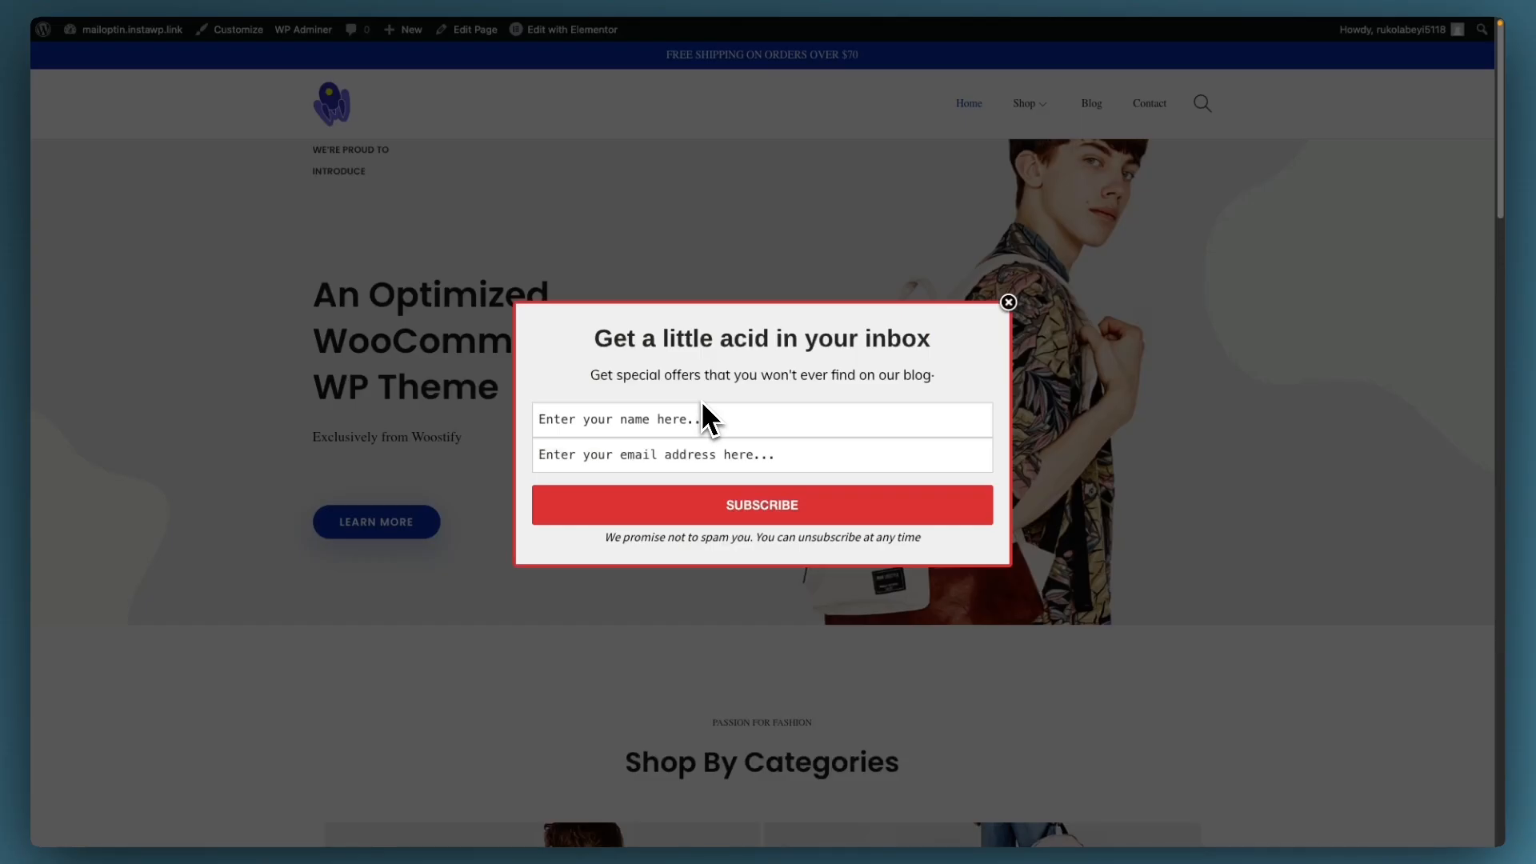
{"action": "left_click", "coordinate": [682, 420]}
{"action": "left_click", "coordinate": [687, 458]}
{"action": "type", "text": "joeclark@example.com"}
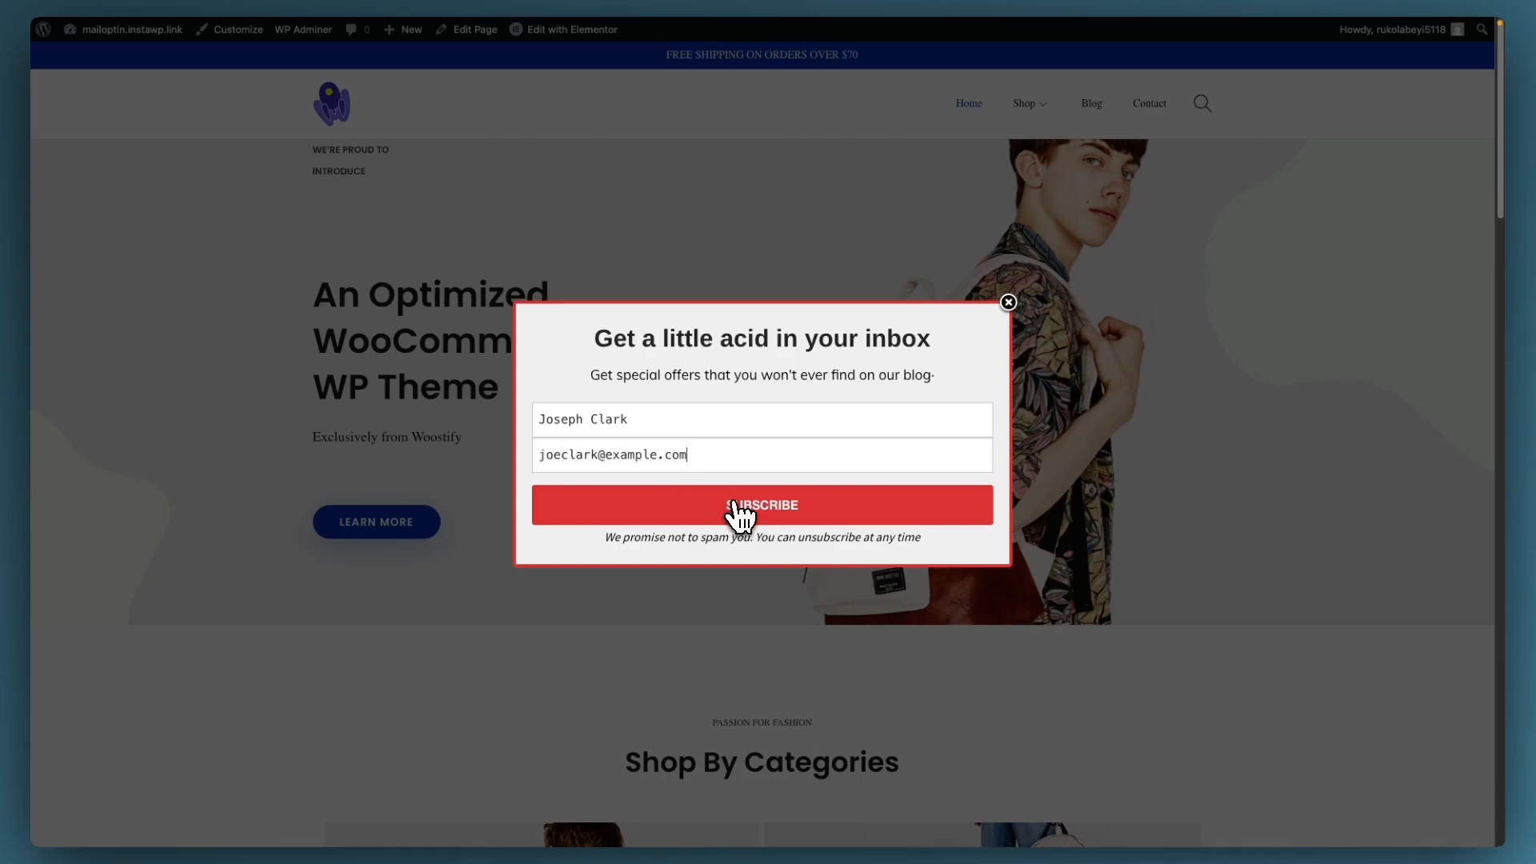
{"action": "left_click", "coordinate": [740, 516]}
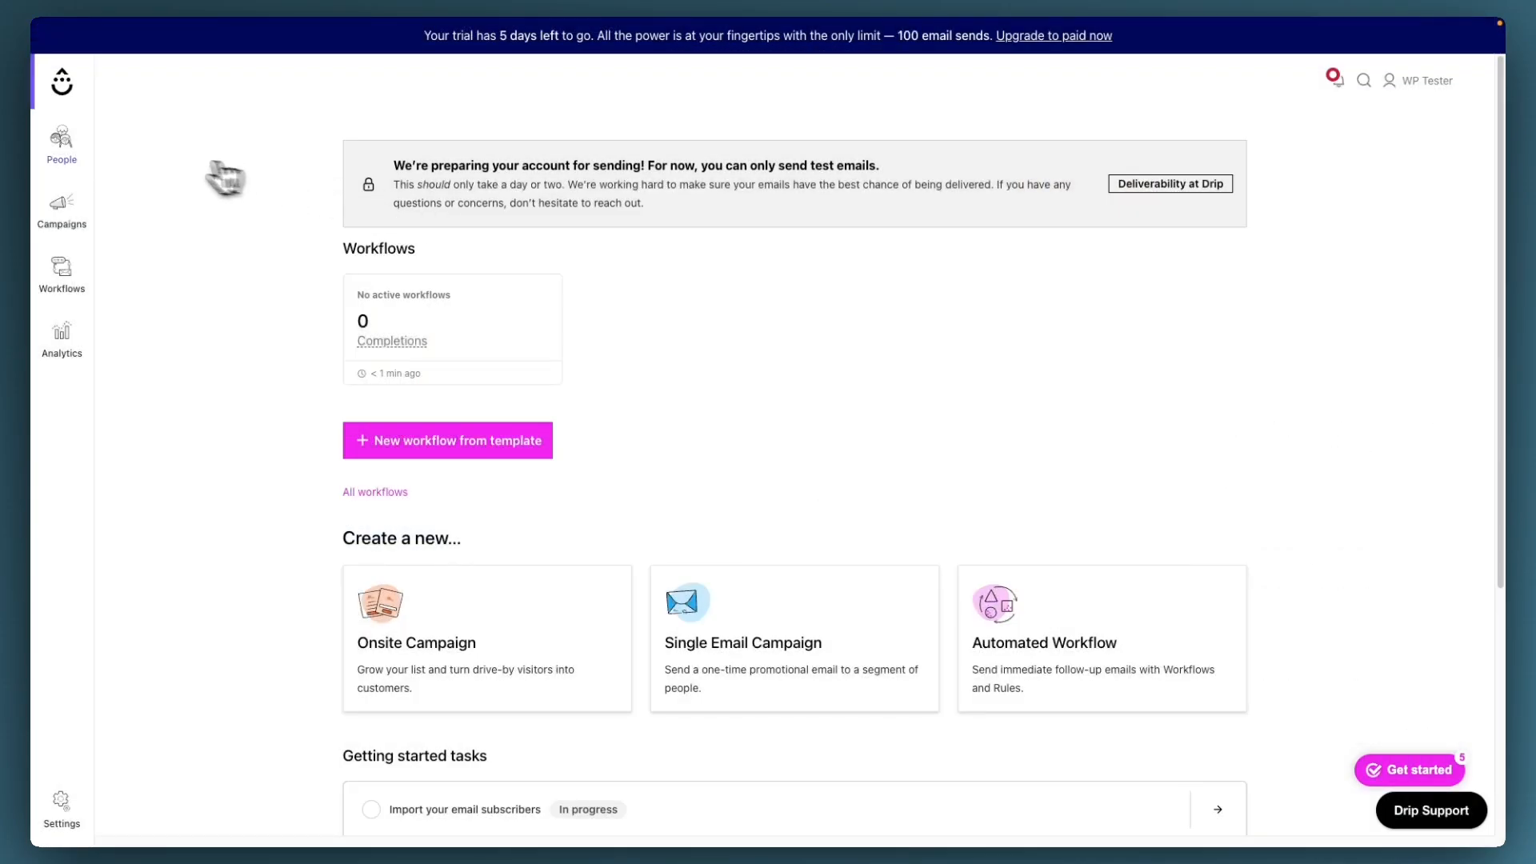
Step: Open Drip's Test segment under People and check the new test subscriber among its 2 people
{"action": "mouse_move", "coordinate": [70, 146]}
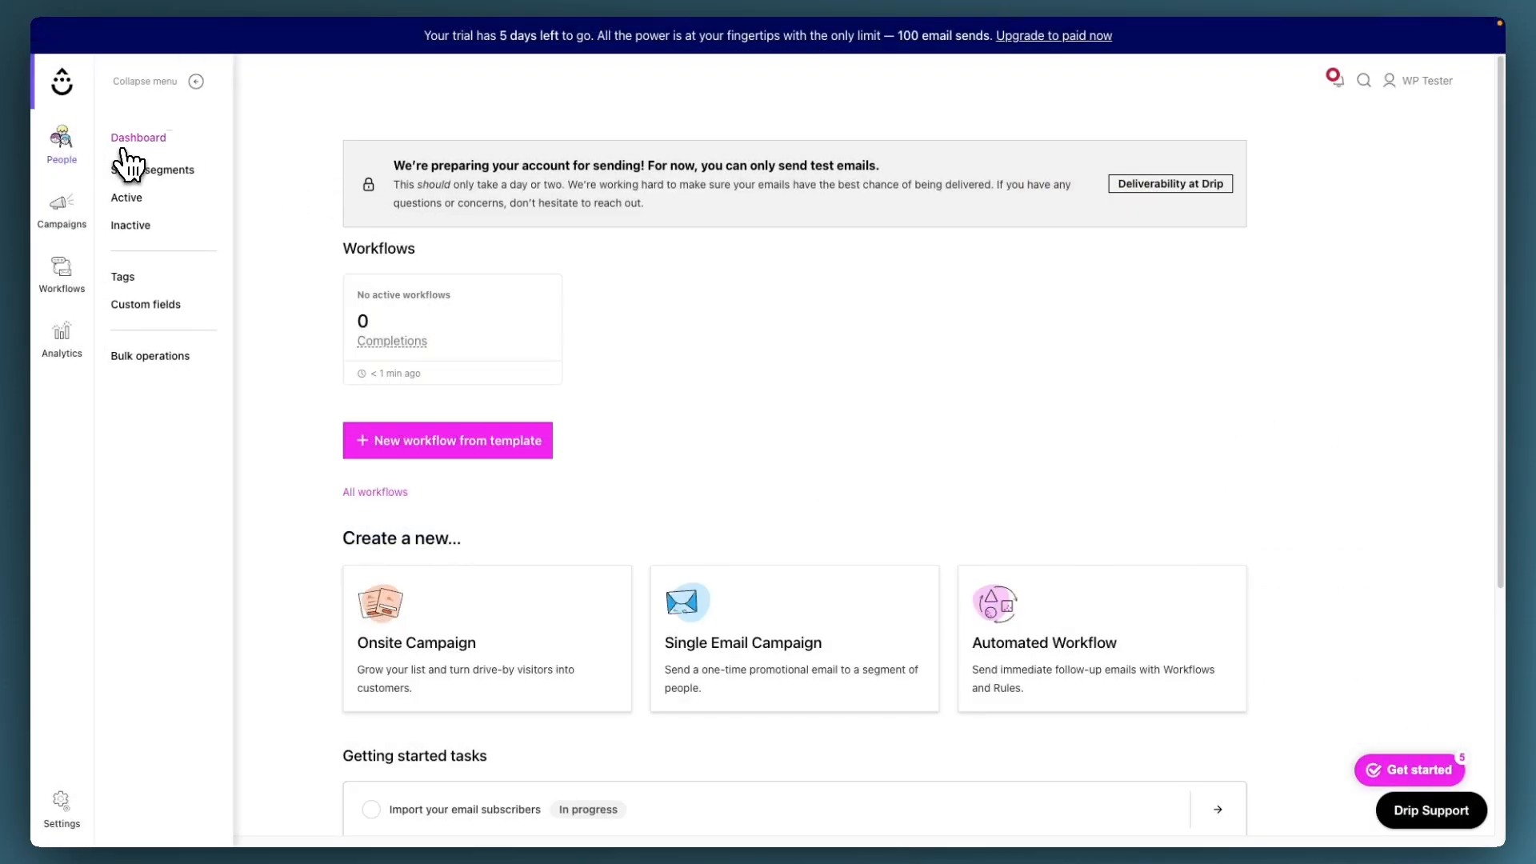
{"action": "left_click", "coordinate": [143, 141]}
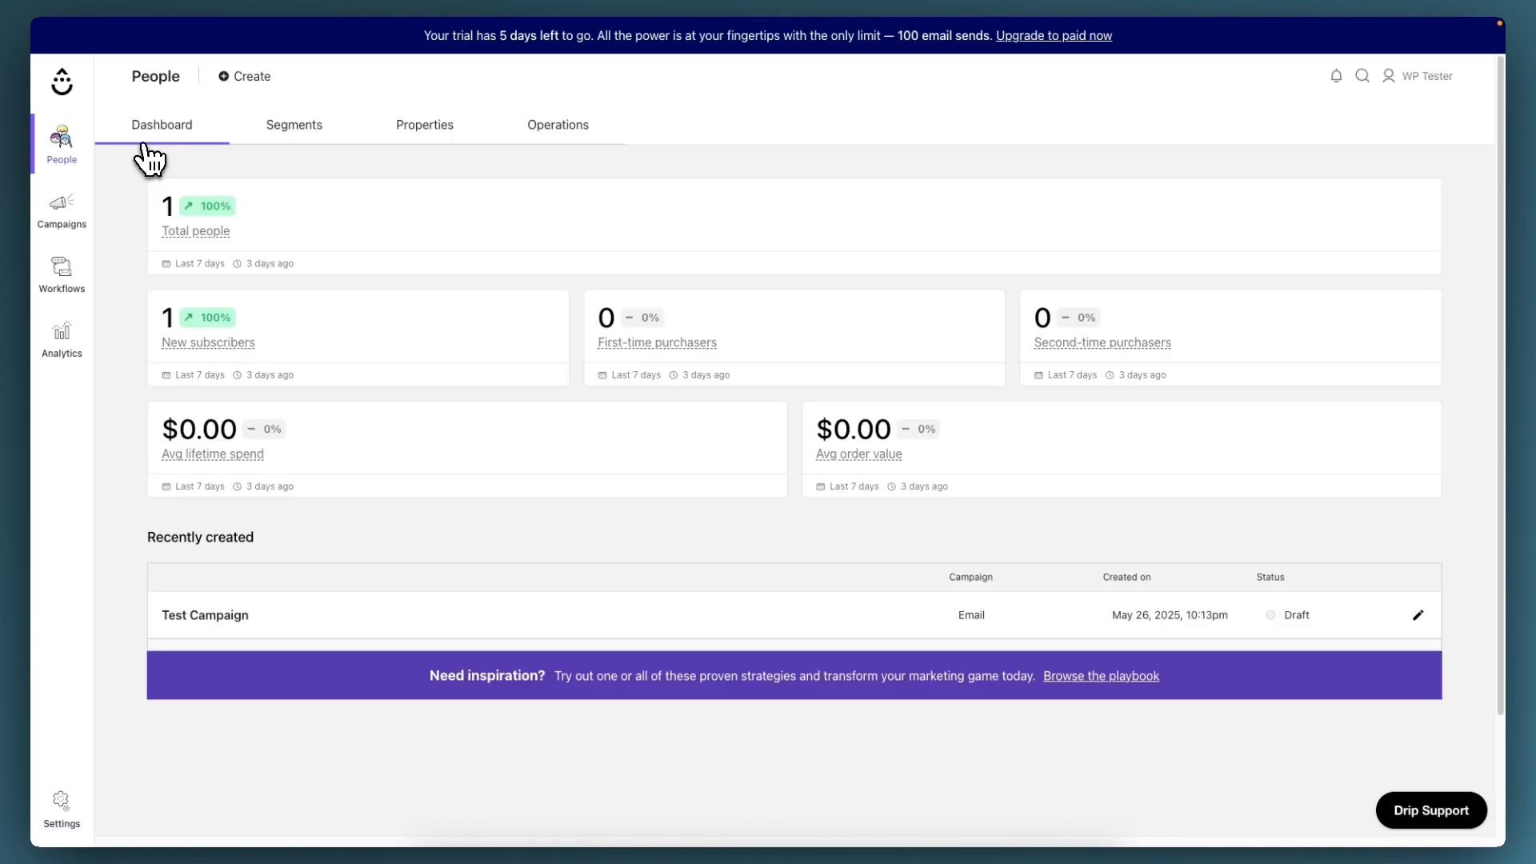
{"action": "left_click", "coordinate": [285, 132]}
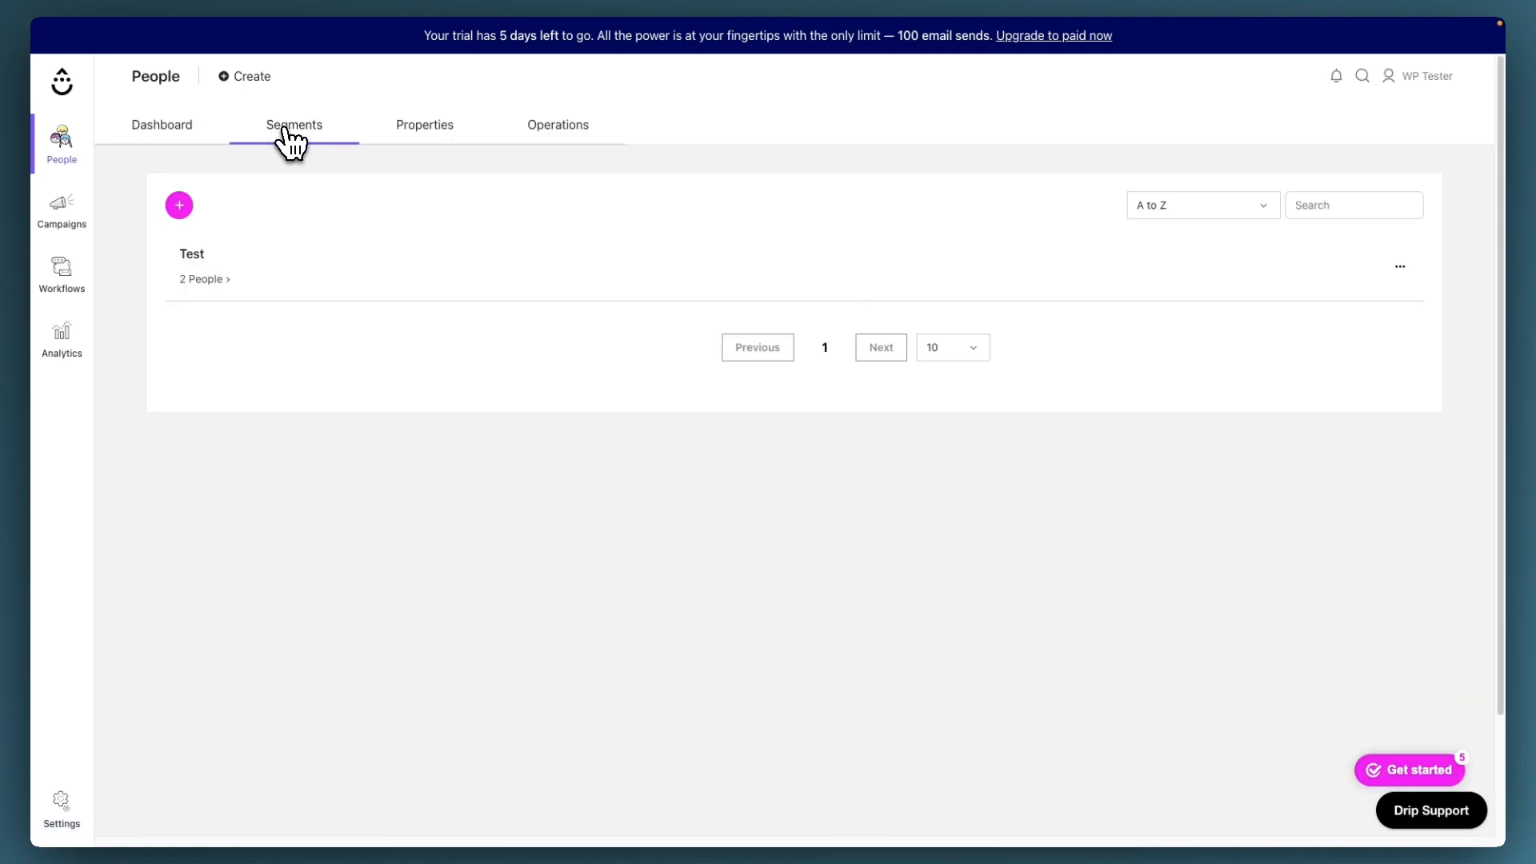
{"action": "left_click", "coordinate": [197, 252]}
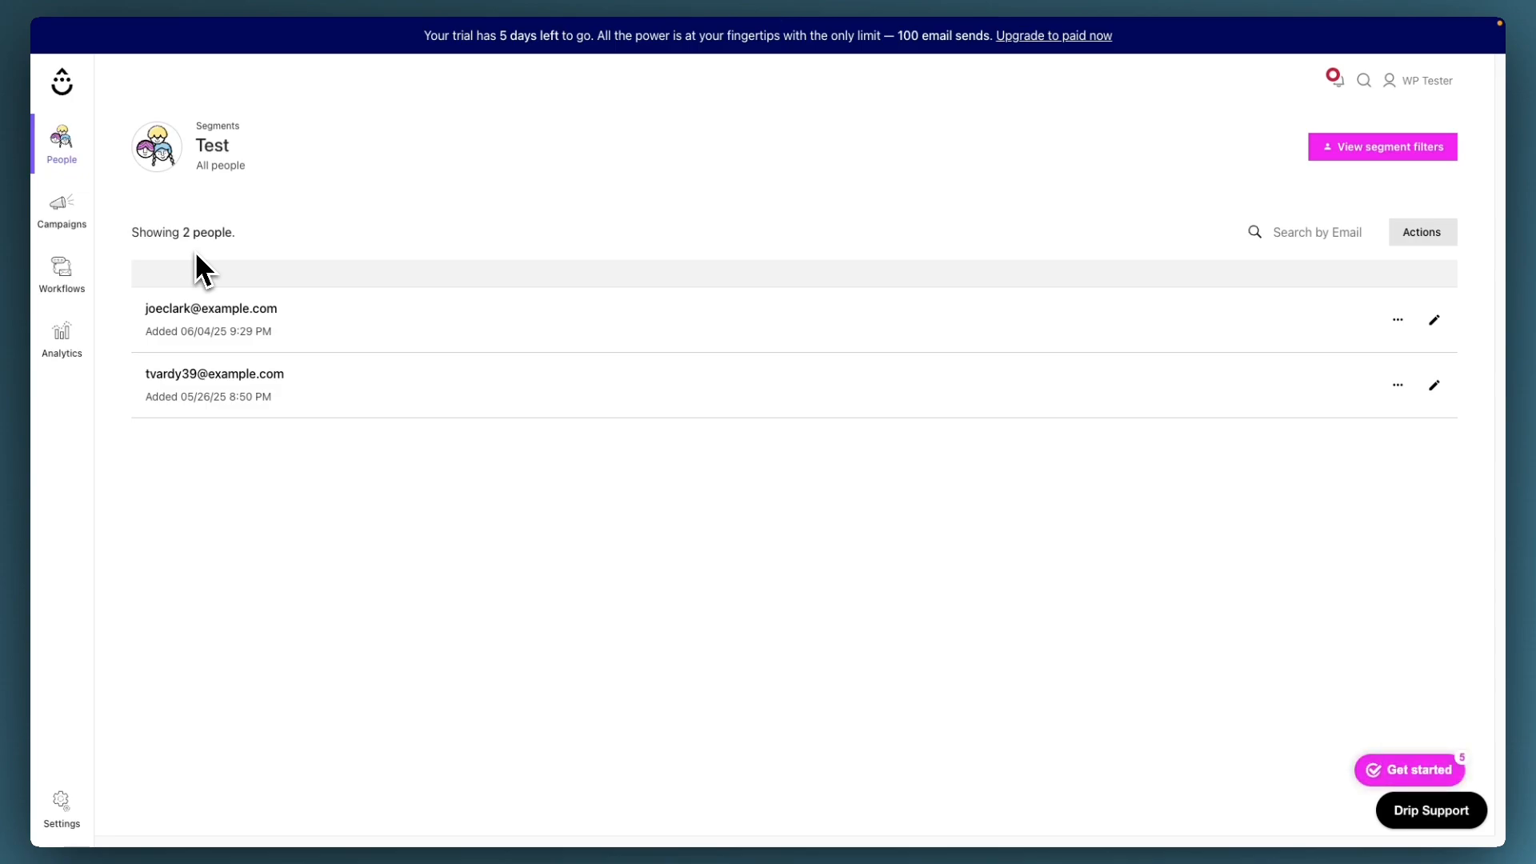
{"action": "left_click", "coordinate": [215, 320]}
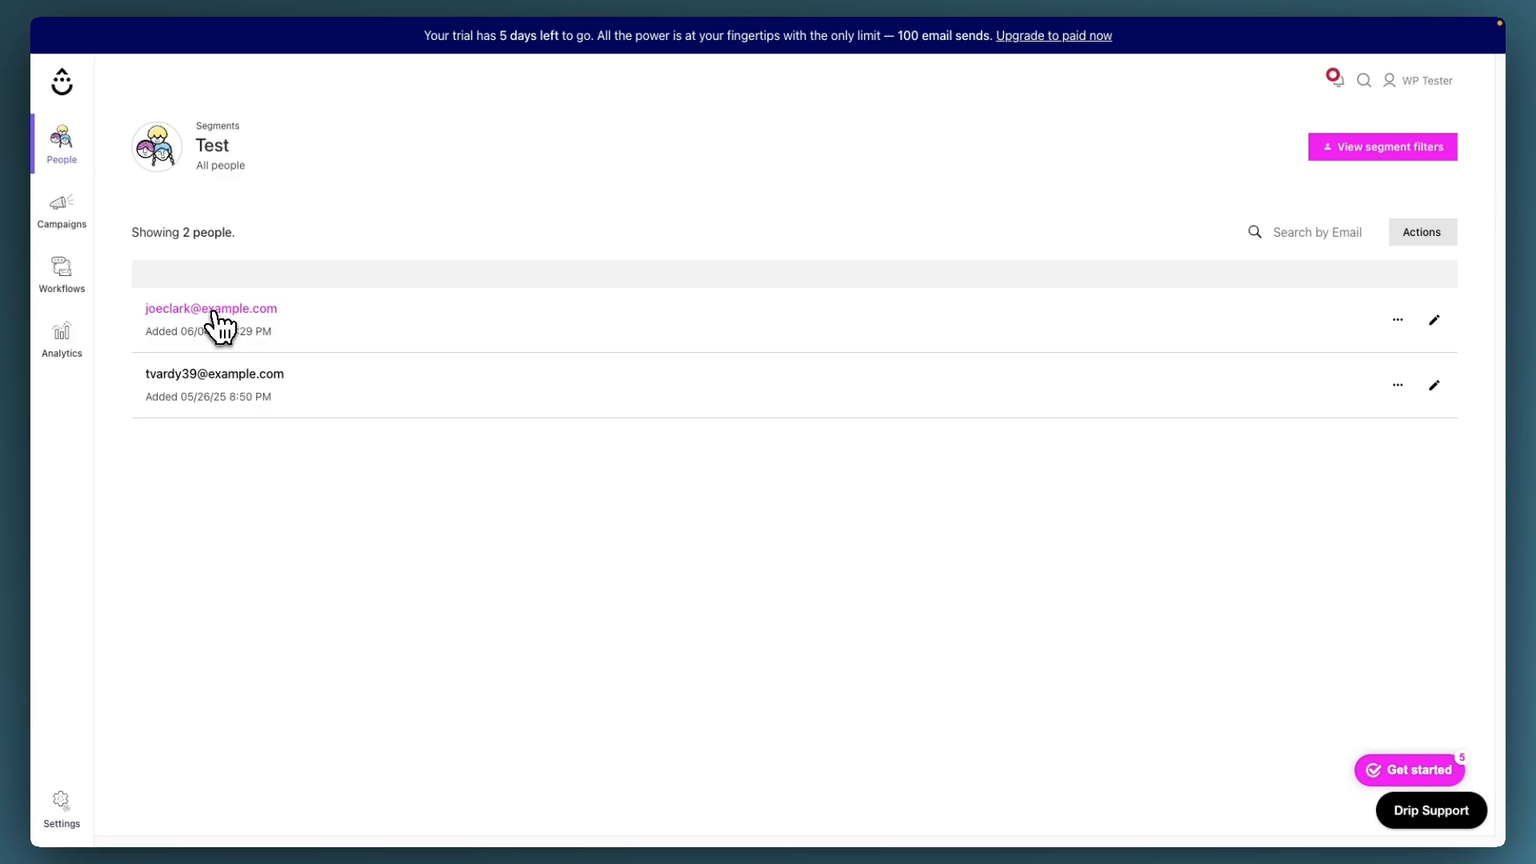